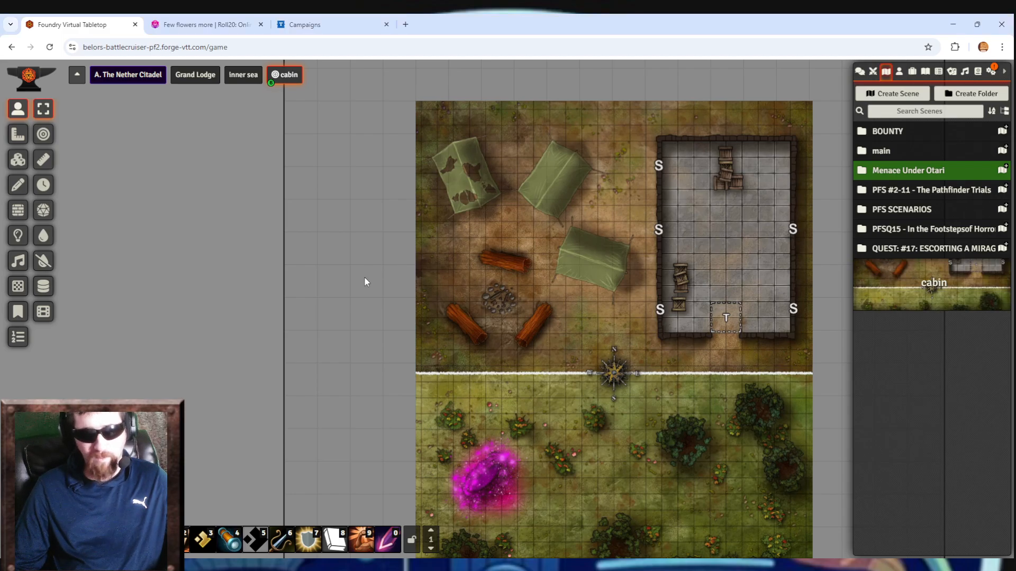
# Examine the scene grid squares beside the cabin map against the squares drawn on the map image.
pyautogui.scroll(3, 366, 296)
pyautogui.scroll(2, 366, 300)
pyautogui.scroll(2, 220, 252)
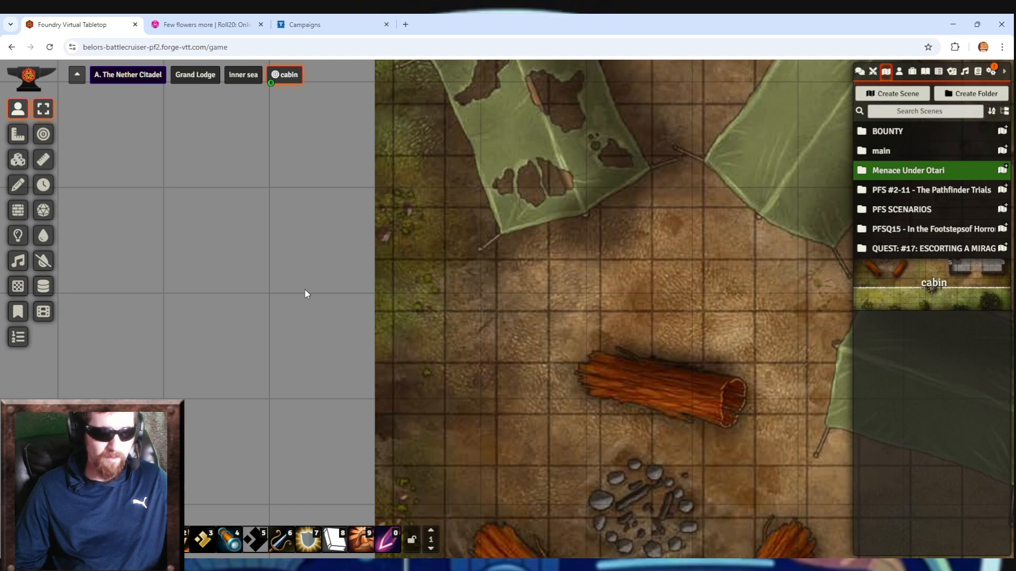
pyautogui.moveTo(265, 206); pyautogui.dragTo(324, 281)
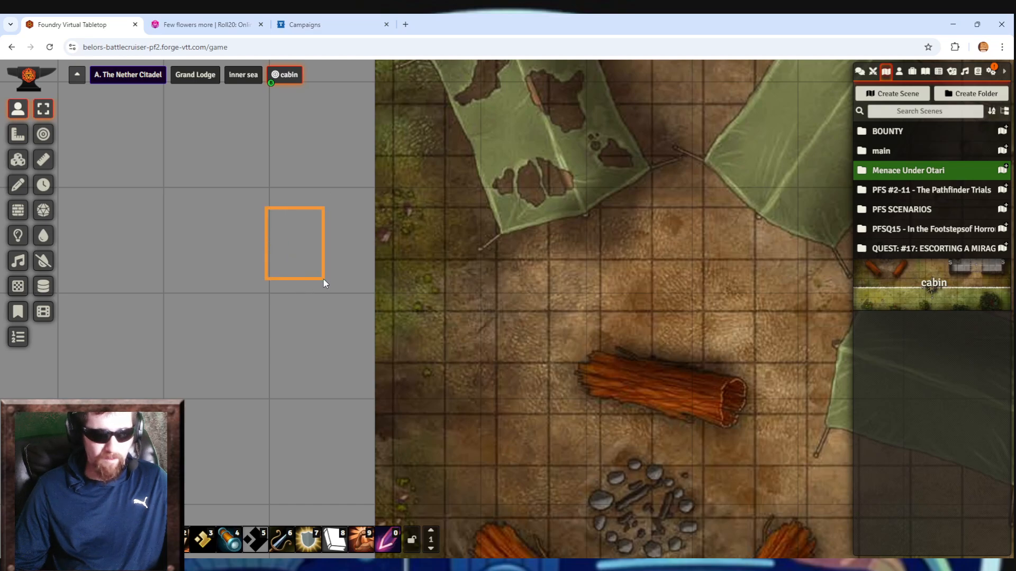
pyautogui.moveTo(220, 152); pyautogui.dragTo(354, 297)
pyautogui.scroll(-1, 312, 269)
pyautogui.scroll(-1, 312, 269)
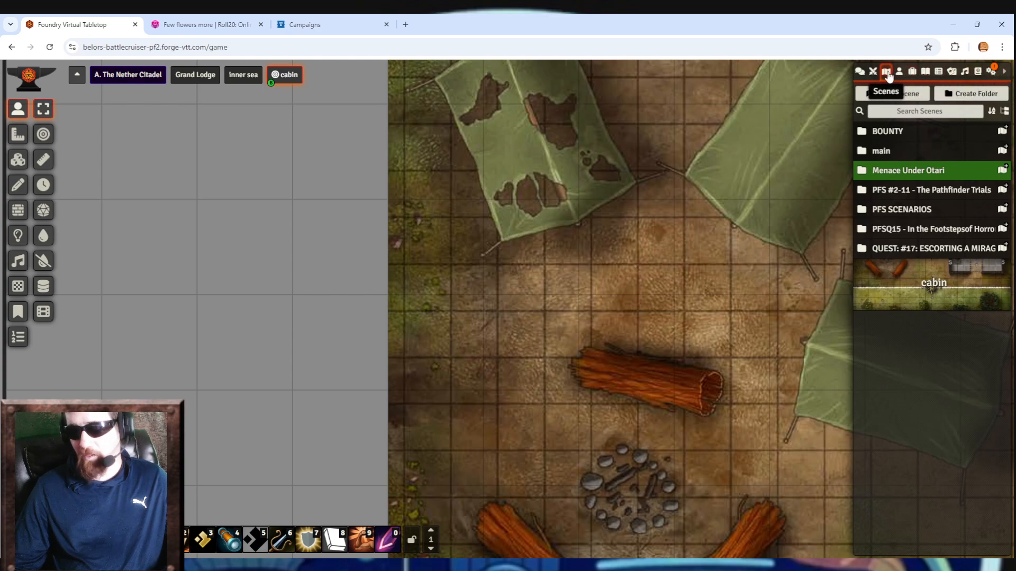
# Create a new scene named "thing" and close its configuration without assigning a background image.
pyautogui.click(906, 97)
pyautogui.write('t')
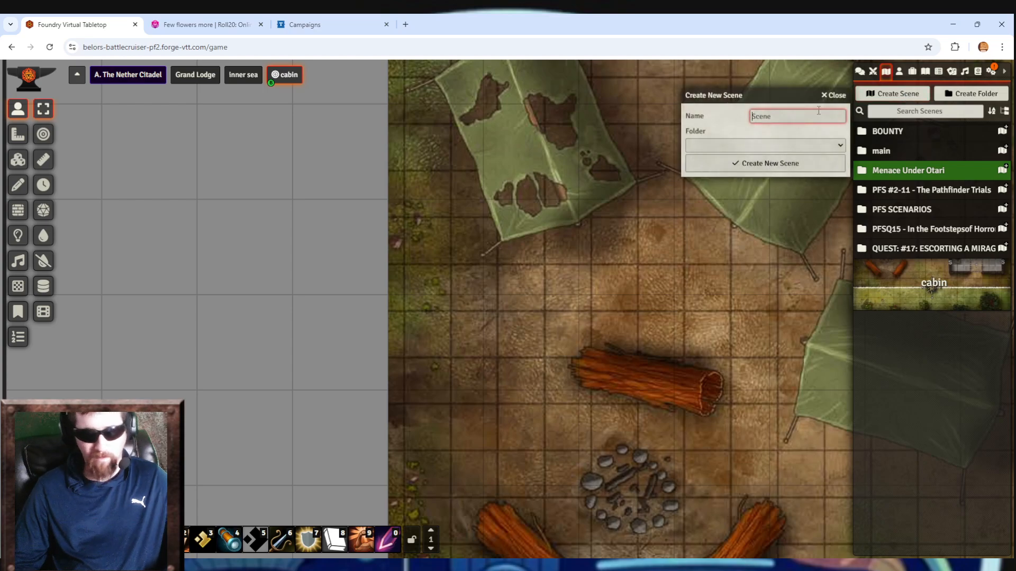
pyautogui.write('hing')
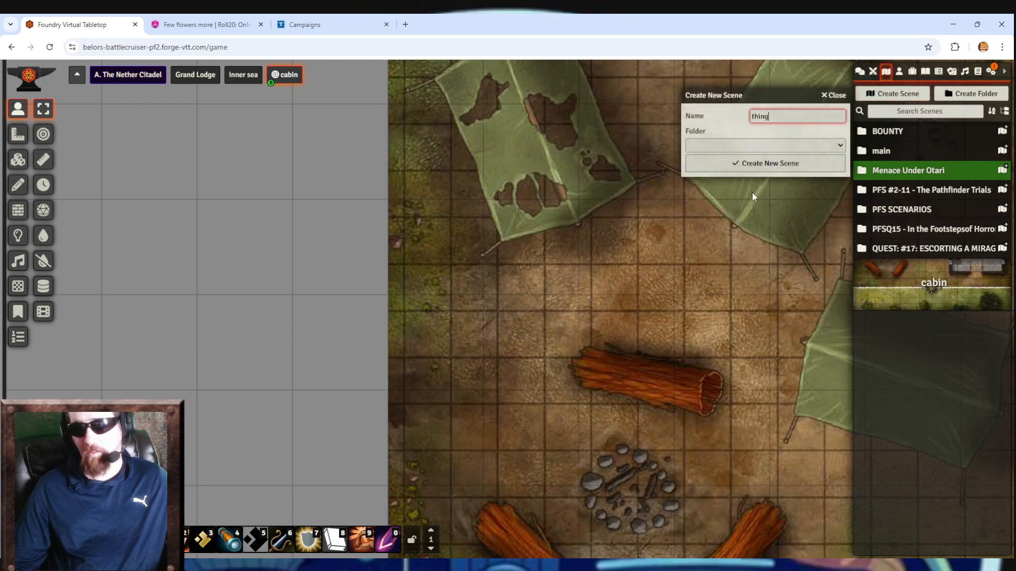
pyautogui.click(773, 168)
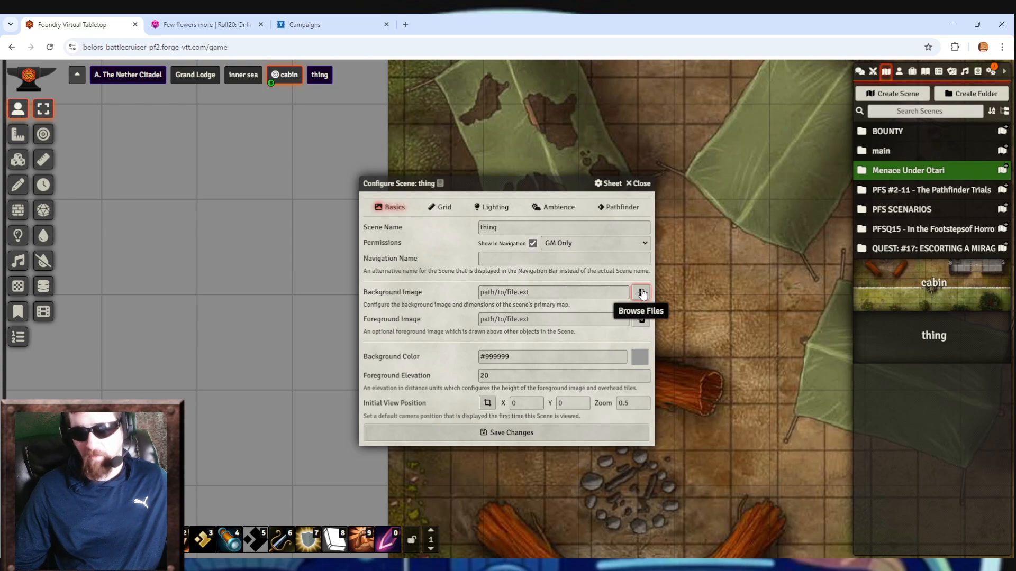
pyautogui.click(642, 183)
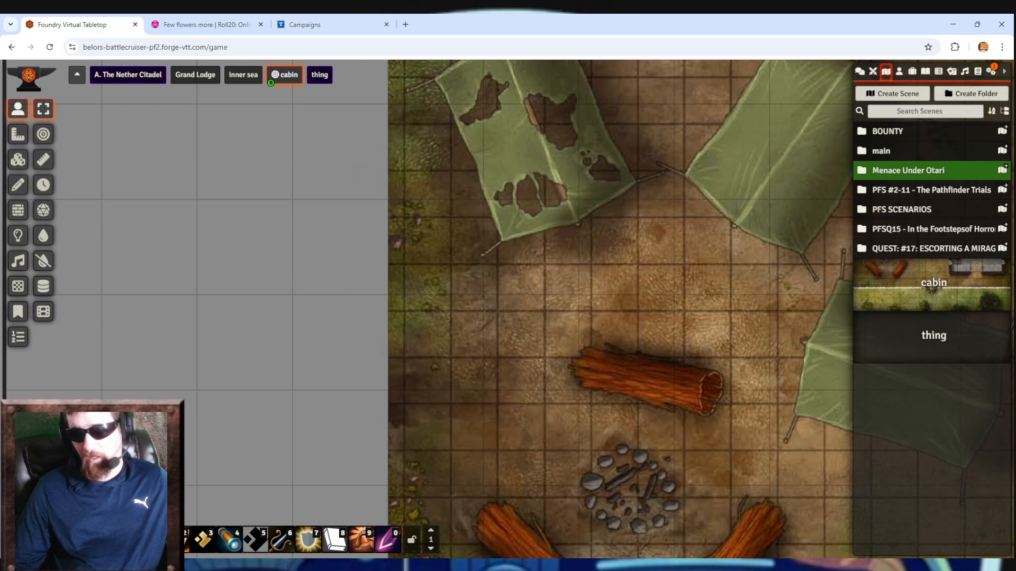
# Review the basic settings of the cabin scene, including its background image, and close the configuration.
pyautogui.rightClick(934, 291)
pyautogui.click(913, 320)
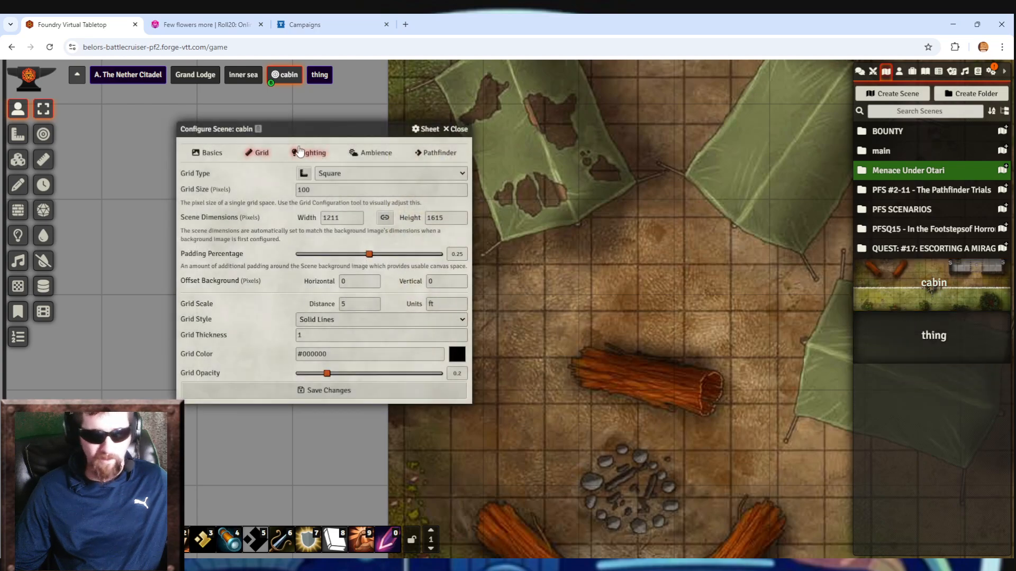
pyautogui.click(208, 152)
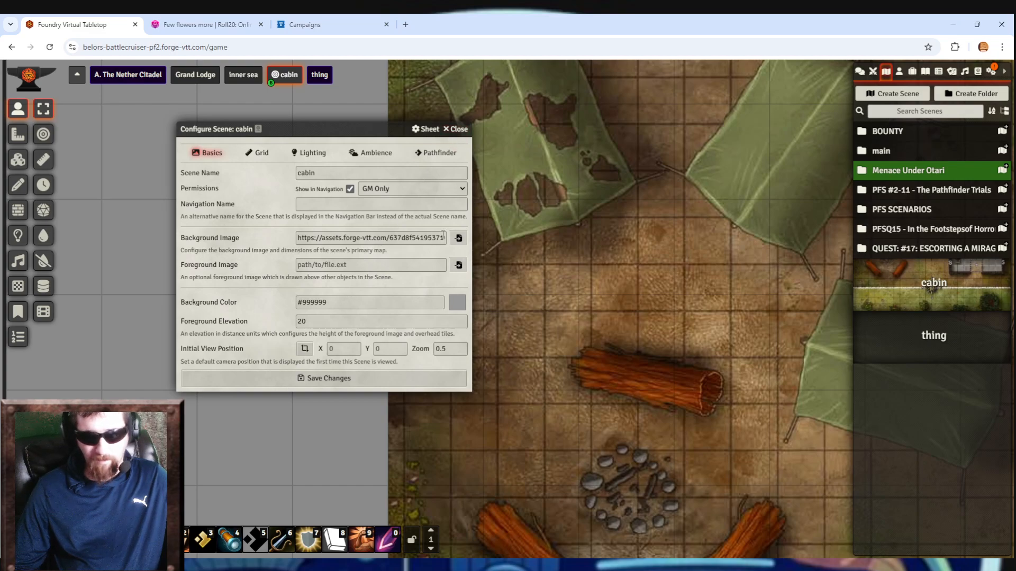
pyautogui.click(461, 131)
# Look over the cabin map from the tents and campfire down to the bushes and back.
pyautogui.moveTo(653, 214); pyautogui.dragTo(609, 370)
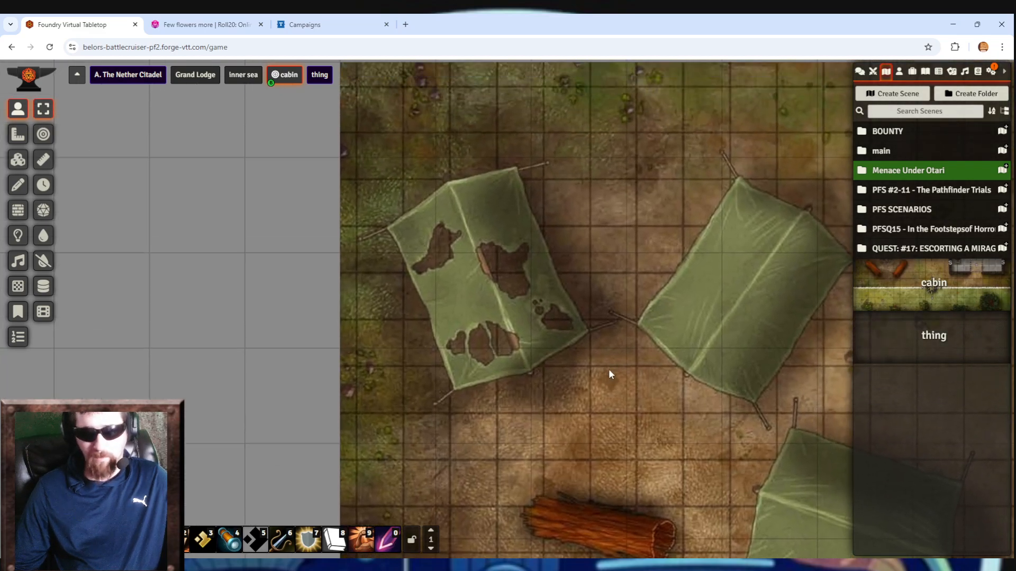
pyautogui.scroll(-2, 613, 325)
pyautogui.moveTo(613, 325); pyautogui.dragTo(577, 261)
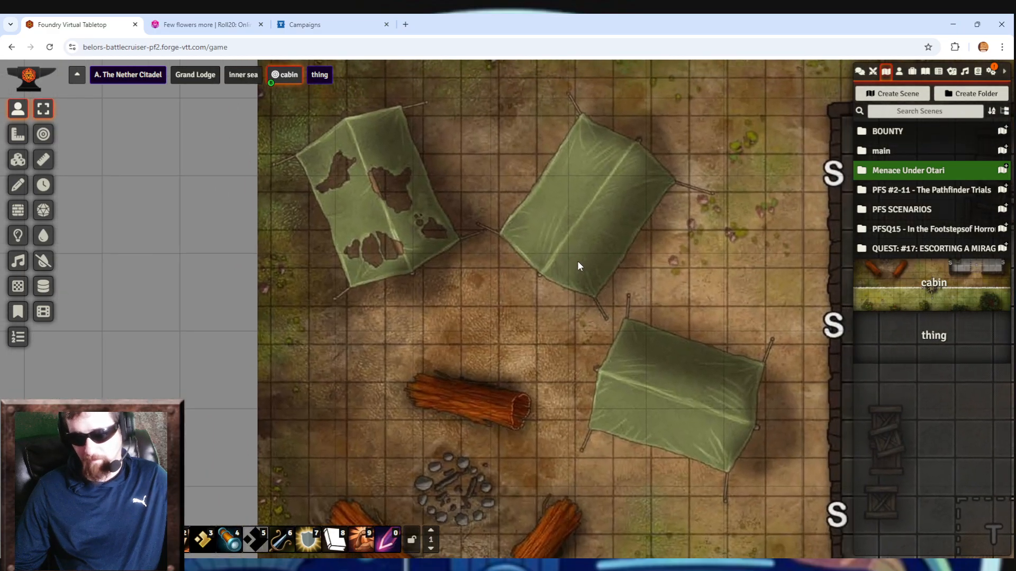
pyautogui.scroll(-8, 510, 260)
pyautogui.moveTo(647, 470); pyautogui.dragTo(593, 198)
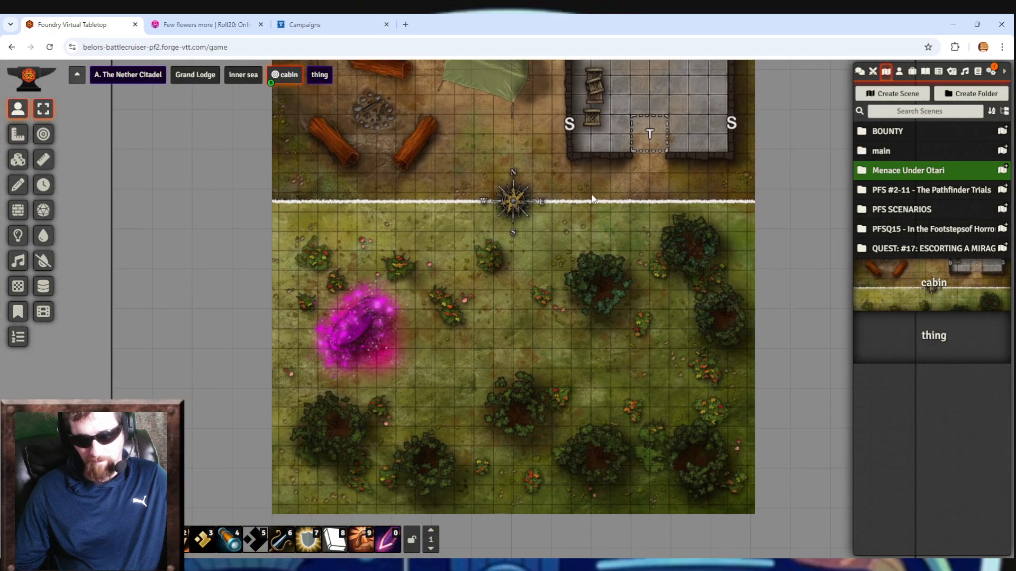
pyautogui.scroll(-1, 512, 259)
pyautogui.moveTo(512, 259); pyautogui.dragTo(531, 426)
pyautogui.moveTo(476, 256); pyautogui.dragTo(556, 336)
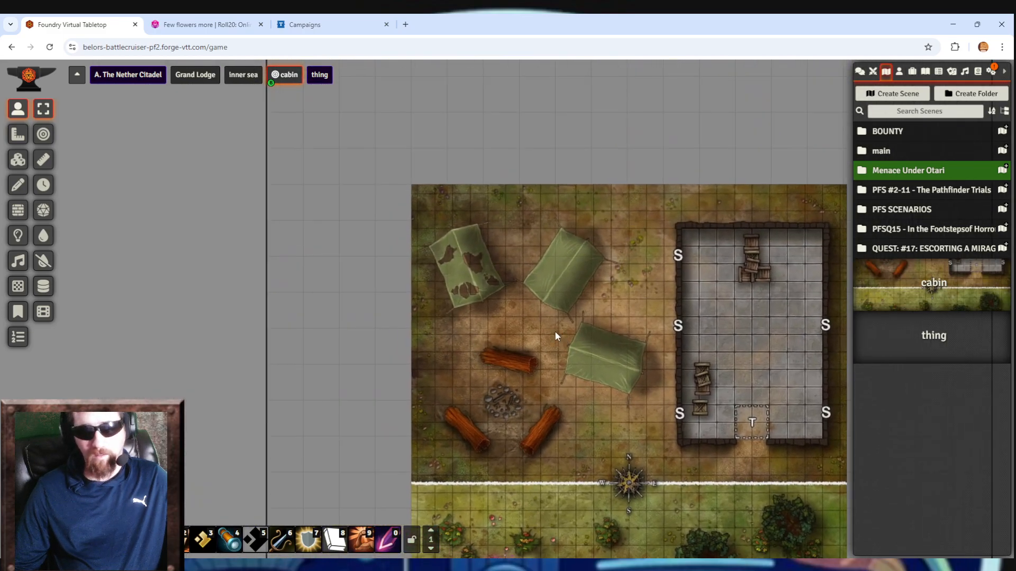
# Examine how the scene grid lines up with the map's own squares around the two northern tents.
pyautogui.scroll(6, 390, 297)
pyautogui.moveTo(449, 215); pyautogui.dragTo(557, 338)
pyautogui.scroll(3, 425, 256)
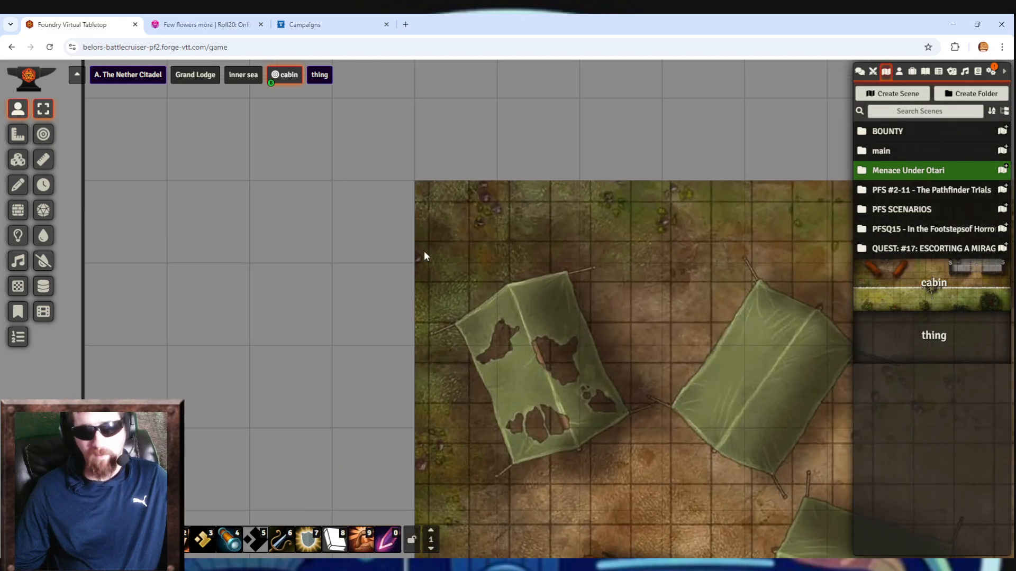
pyautogui.scroll(2, 498, 241)
pyautogui.moveTo(514, 236); pyautogui.dragTo(493, 159)
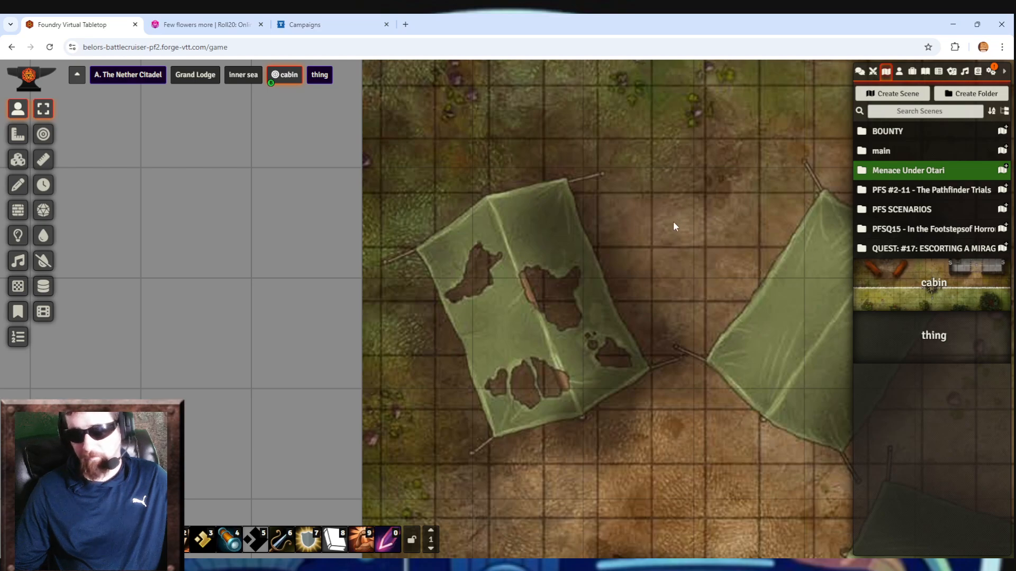
pyautogui.scroll(-3, 656, 265)
pyautogui.moveTo(642, 308); pyautogui.dragTo(594, 312)
pyautogui.scroll(2, 637, 255)
pyautogui.moveTo(539, 267); pyautogui.dragTo(473, 211)
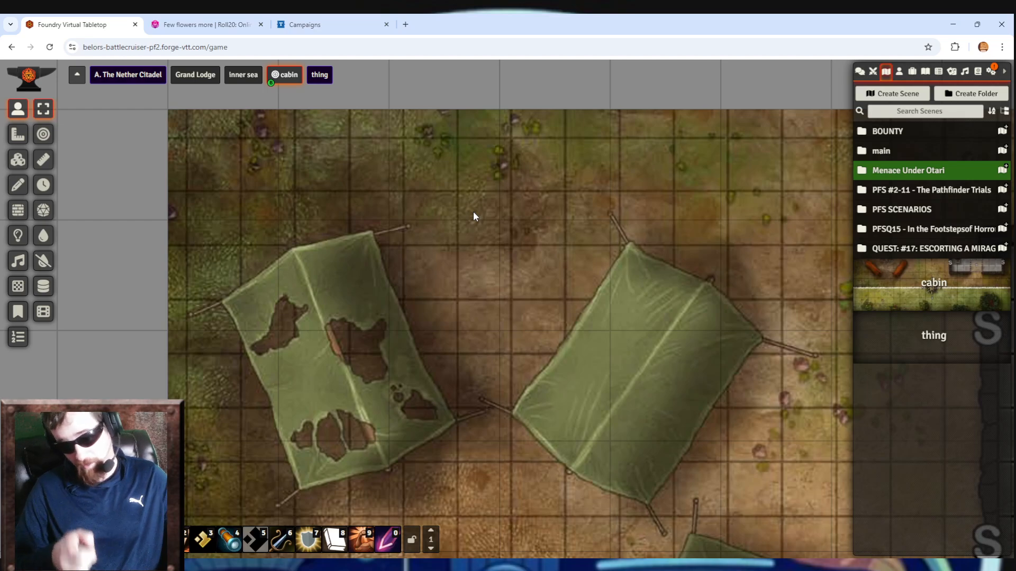
pyautogui.moveTo(480, 224); pyautogui.dragTo(562, 273)
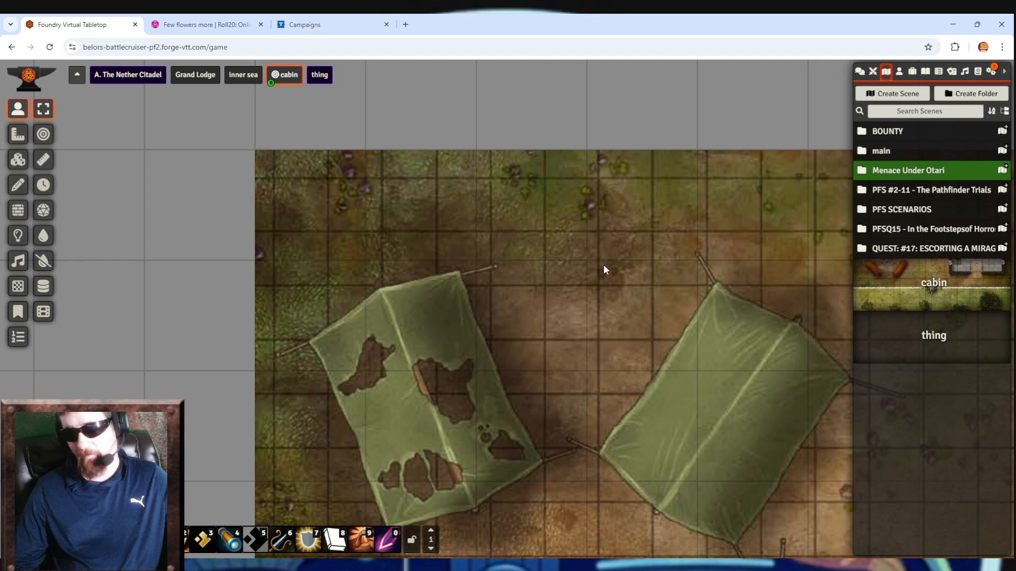
pyautogui.moveTo(603, 265); pyautogui.dragTo(588, 234)
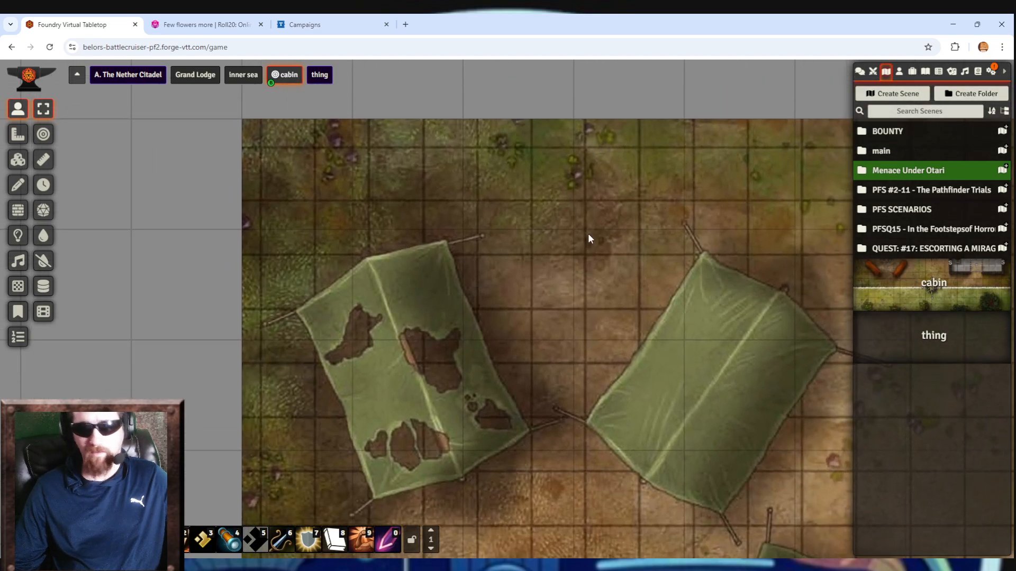
pyautogui.moveTo(533, 276); pyautogui.dragTo(569, 264)
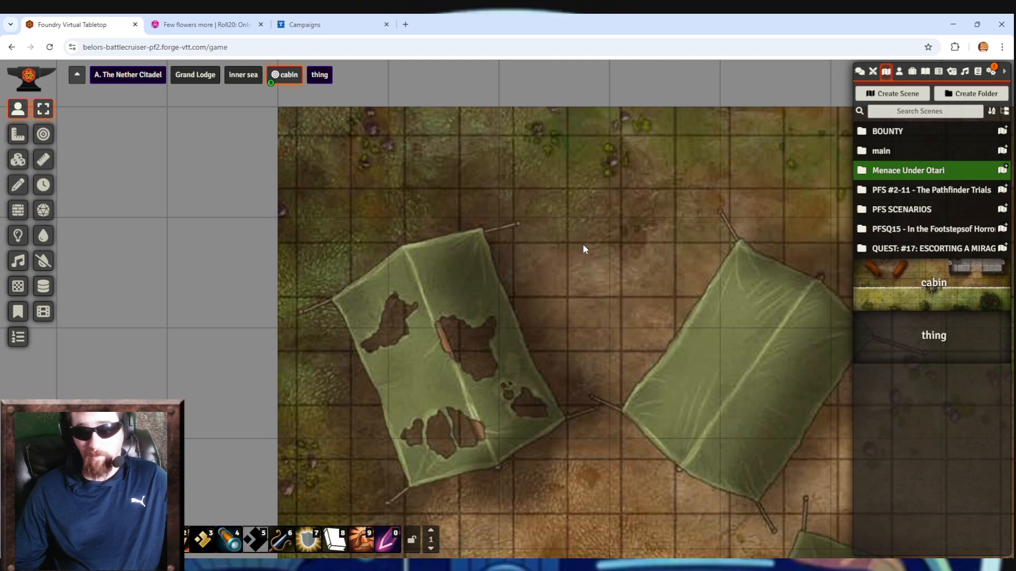
pyautogui.scroll(-2, 642, 280)
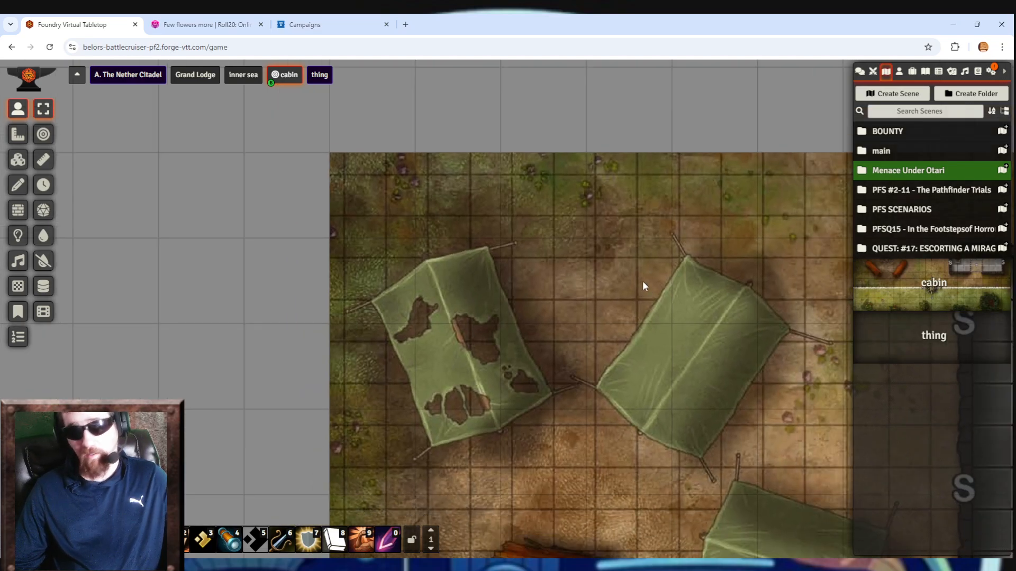
pyautogui.moveTo(575, 307); pyautogui.dragTo(610, 278)
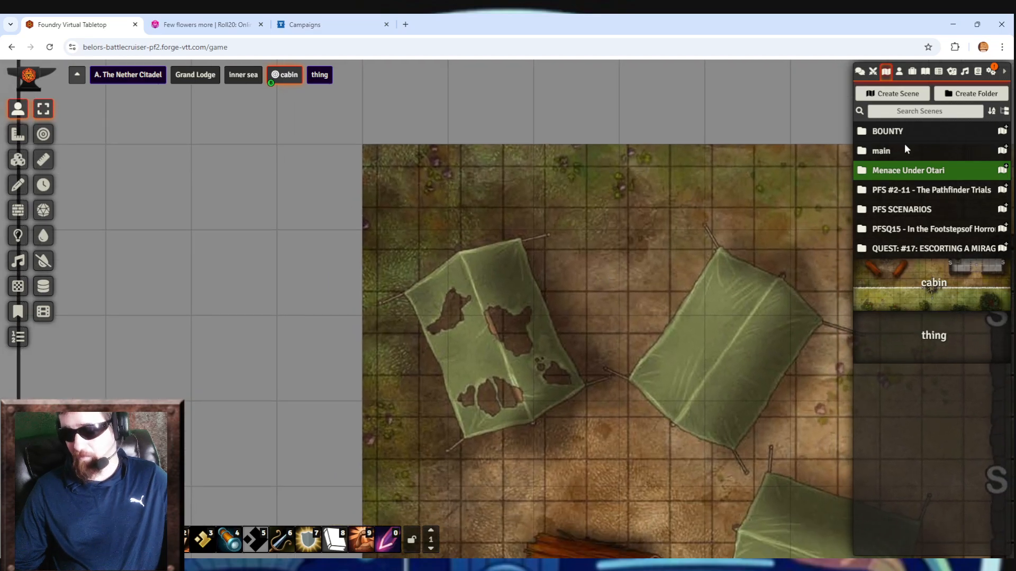
# Inspect the grid alignment over the southern half of the cabin map and at its southwest corner.
pyautogui.scroll(-3, 736, 233)
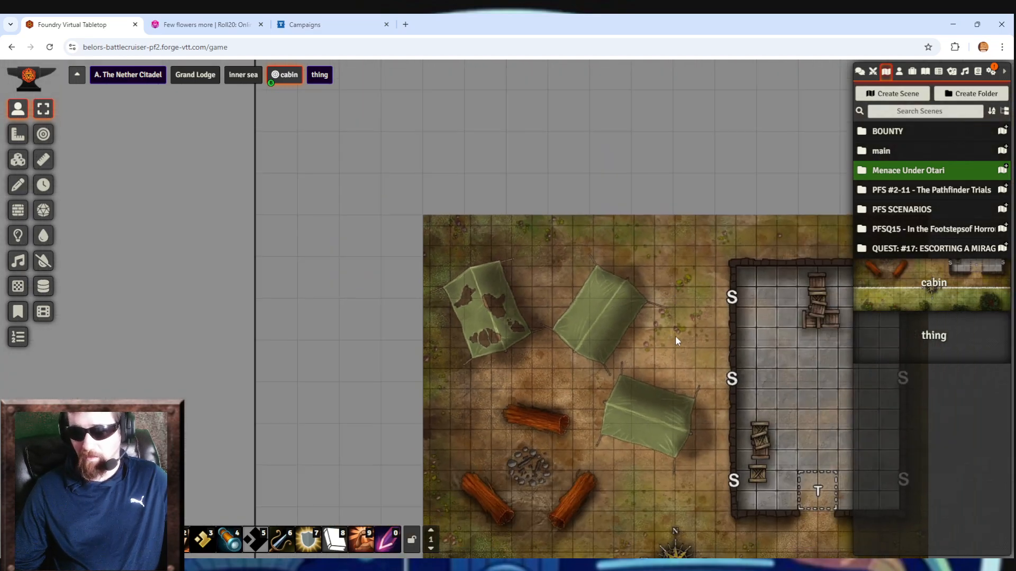
pyautogui.moveTo(676, 336); pyautogui.dragTo(572, 152)
pyautogui.moveTo(688, 282); pyautogui.dragTo(641, 187)
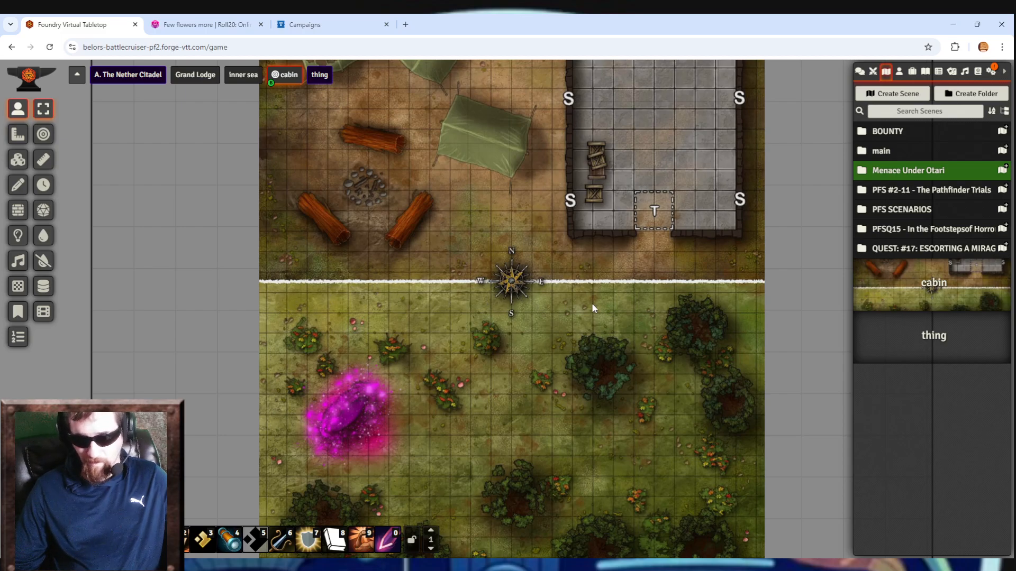
pyautogui.moveTo(536, 397); pyautogui.dragTo(532, 341)
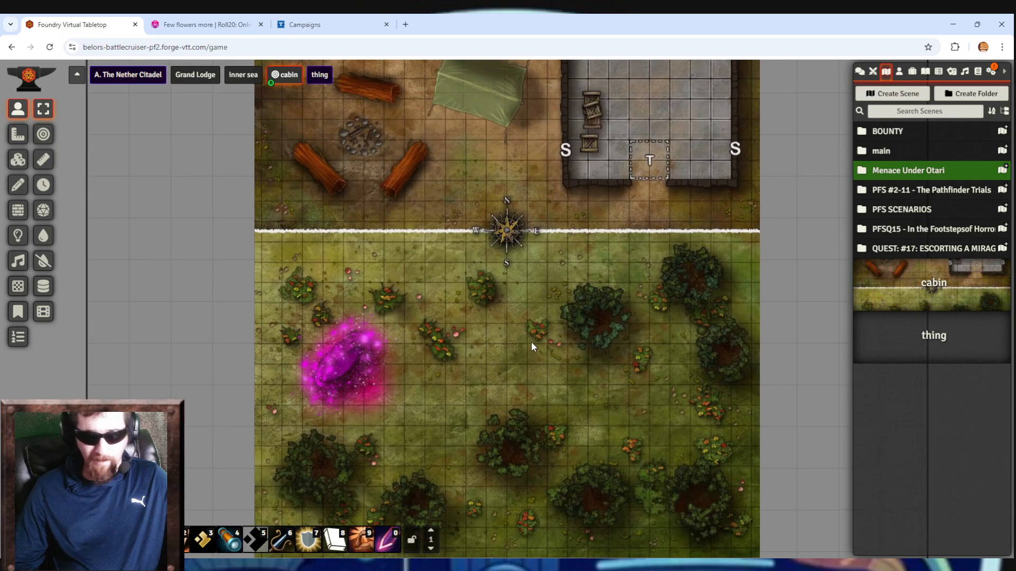
pyautogui.moveTo(674, 281); pyautogui.dragTo(643, 151)
pyautogui.scroll(11, 275, 267)
pyautogui.moveTo(277, 269); pyautogui.dragTo(589, 183)
pyautogui.scroll(6, 426, 317)
pyautogui.moveTo(426, 318); pyautogui.dragTo(487, 233)
pyautogui.scroll(4, 487, 233)
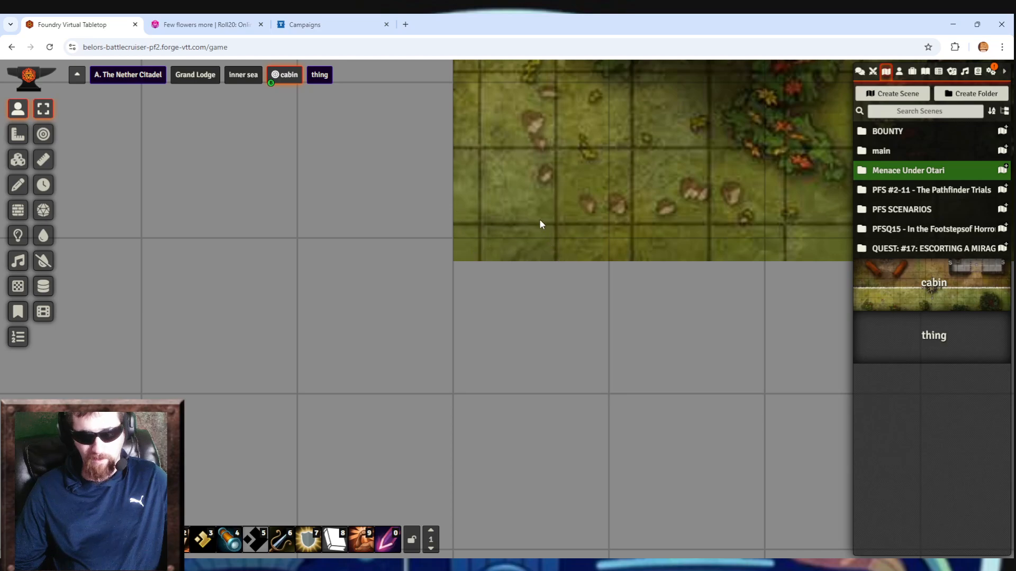
pyautogui.scroll(-8, 617, 200)
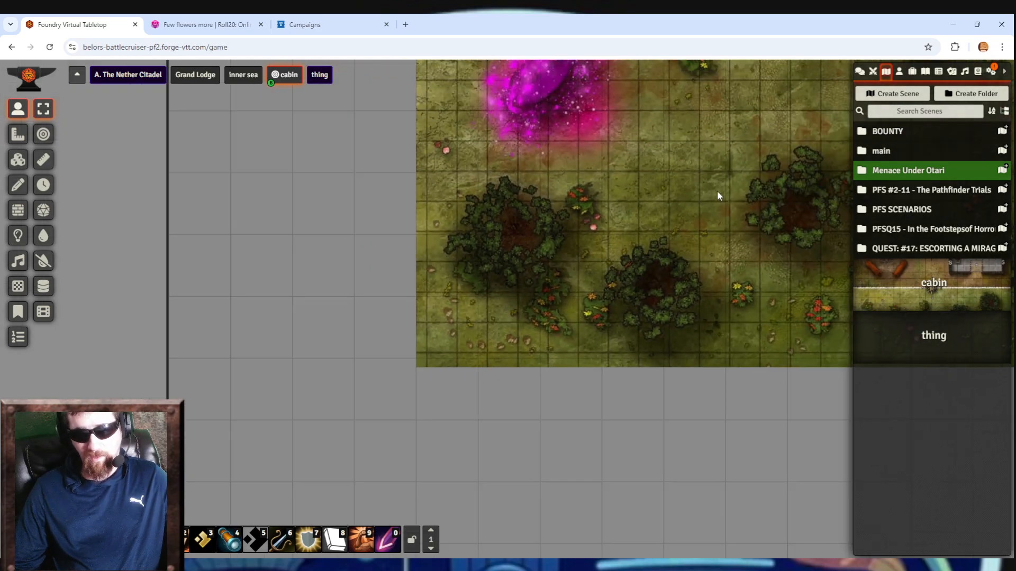
pyautogui.moveTo(717, 191); pyautogui.dragTo(557, 249)
pyautogui.scroll(-6, 536, 417)
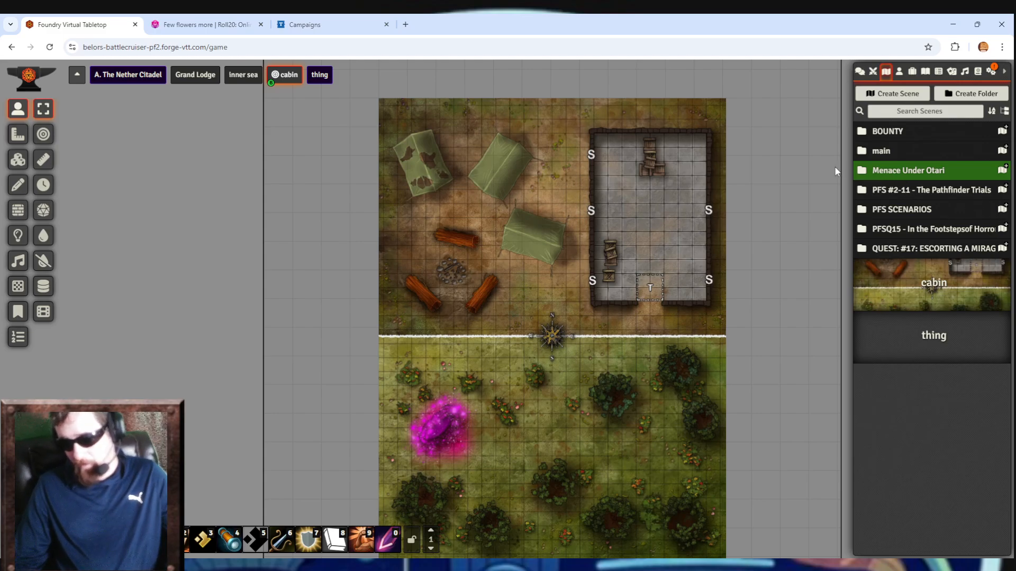
# Open the Grid Configuration Tool from the cabin scene's grid settings and move it clear of the map.
pyautogui.rightClick(943, 288)
pyautogui.click(883, 321)
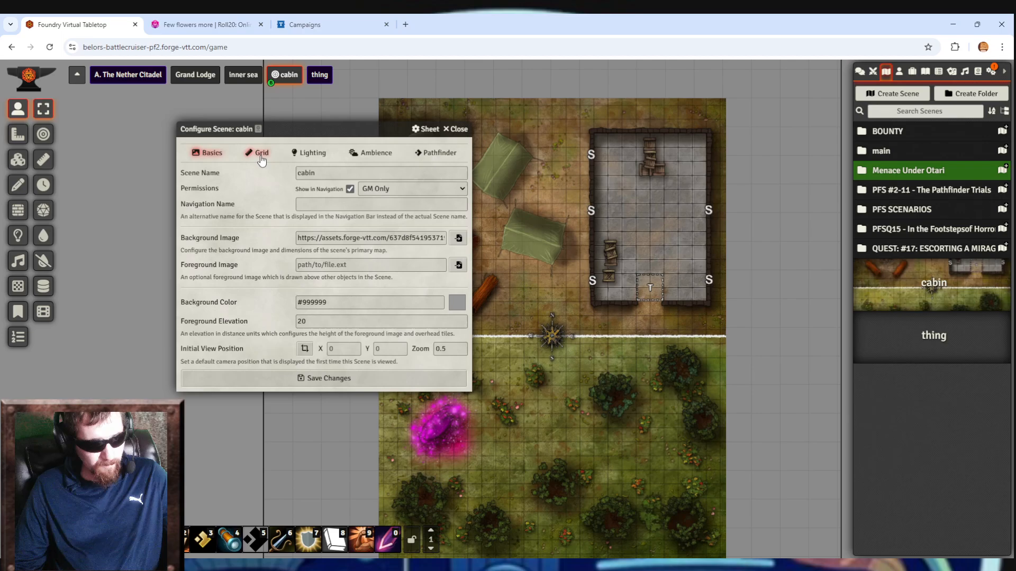
pyautogui.rightClick(935, 288)
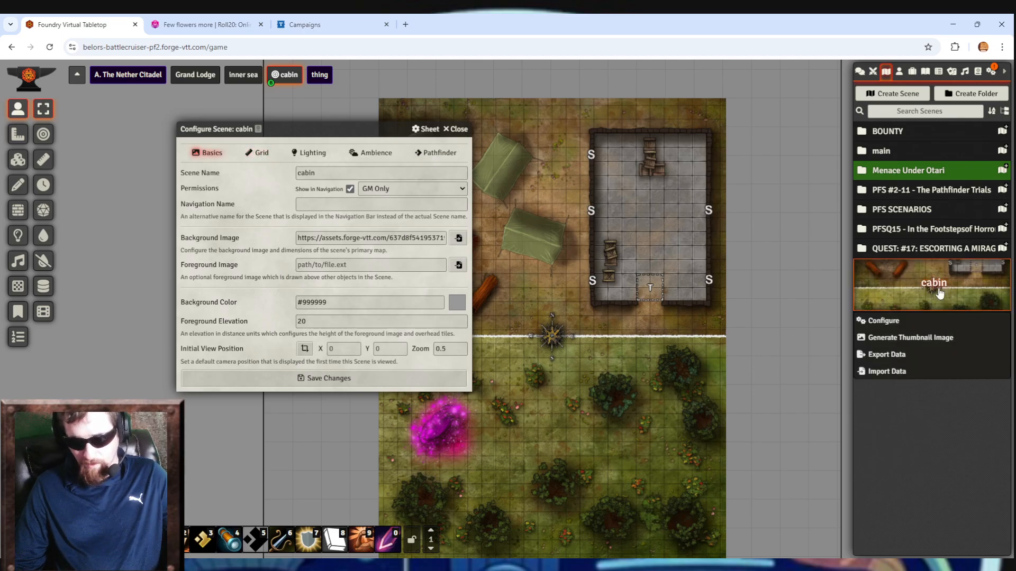
pyautogui.click(255, 156)
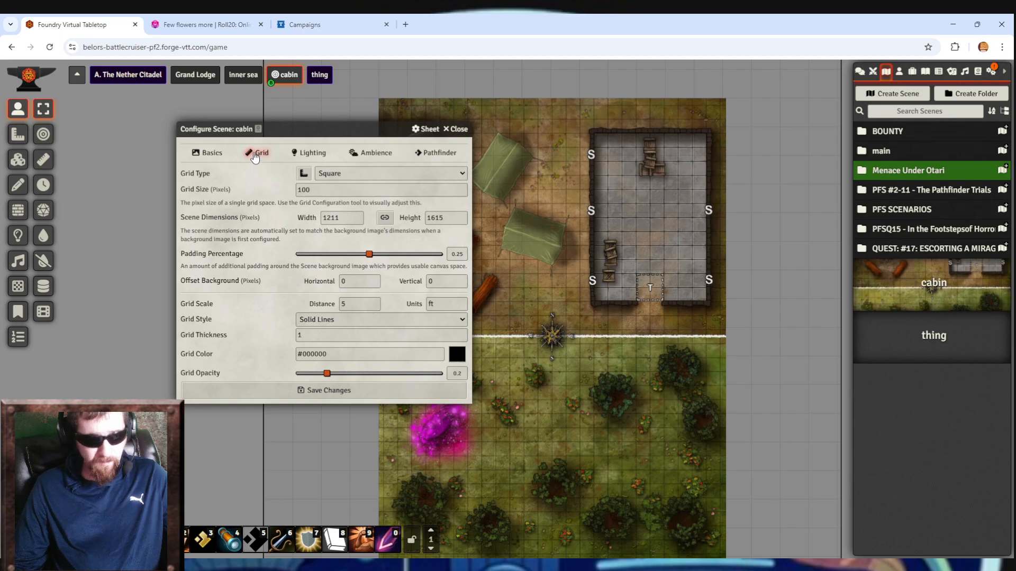
pyautogui.click(303, 175)
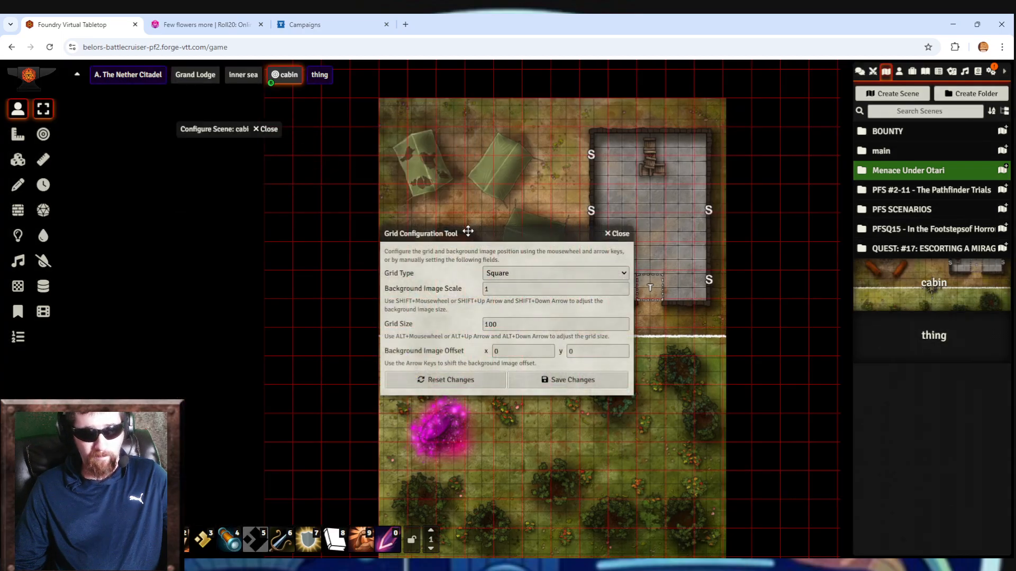
pyautogui.moveTo(527, 236); pyautogui.dragTo(241, 224)
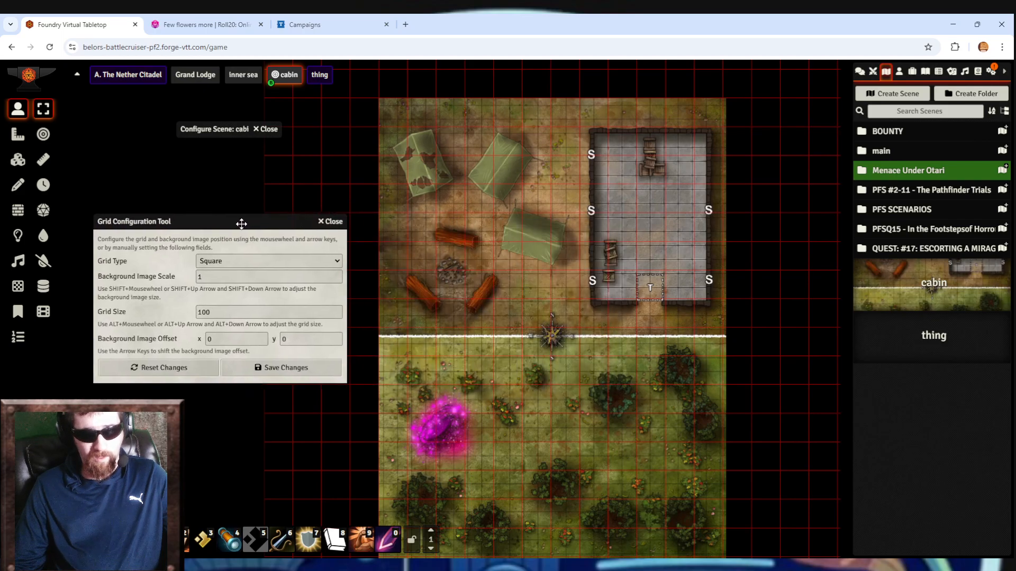
# Set the cabin scene's background image scale to 2.5, save the grid configuration and accept the scene dimension change.
pyautogui.moveTo(458, 138); pyautogui.dragTo(488, 237)
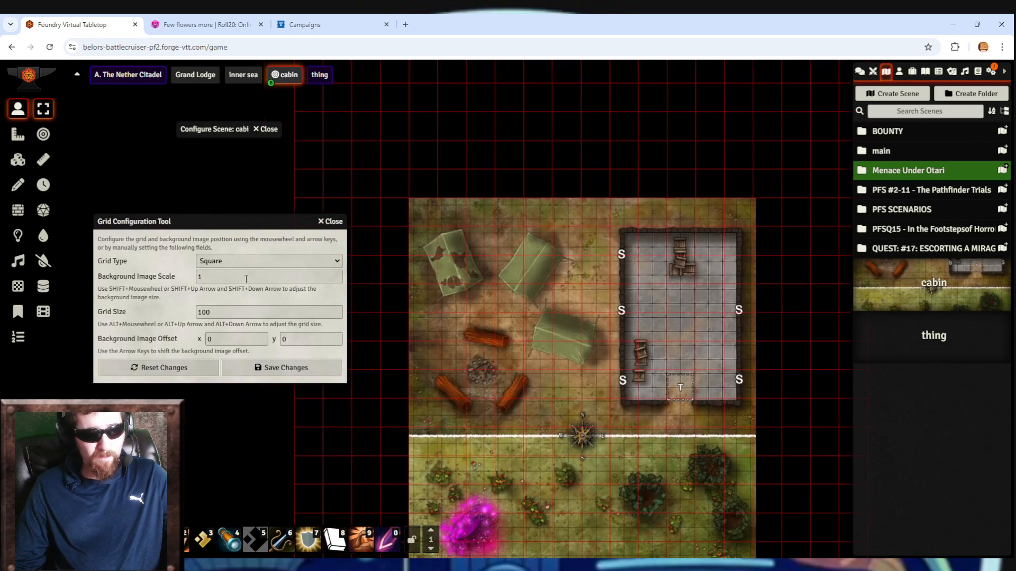
pyautogui.scroll(5, 424, 284)
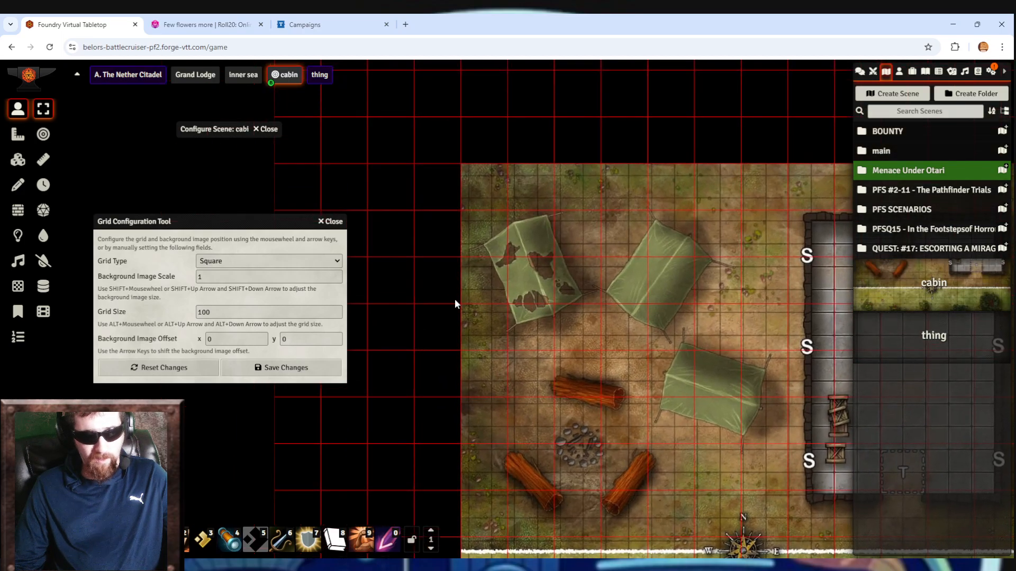
pyautogui.click(221, 276)
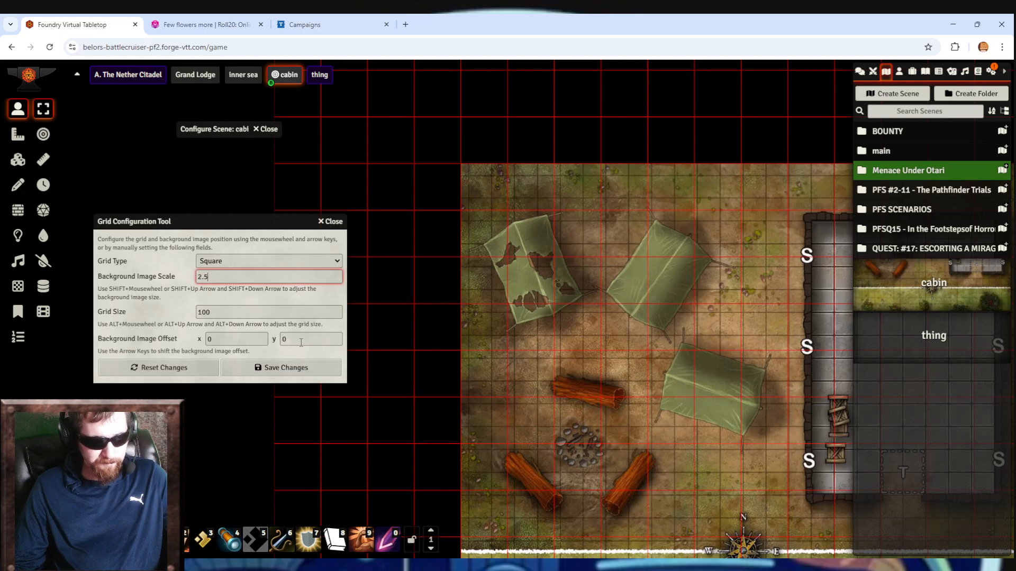
pyautogui.write('2.5')
pyautogui.click(302, 373)
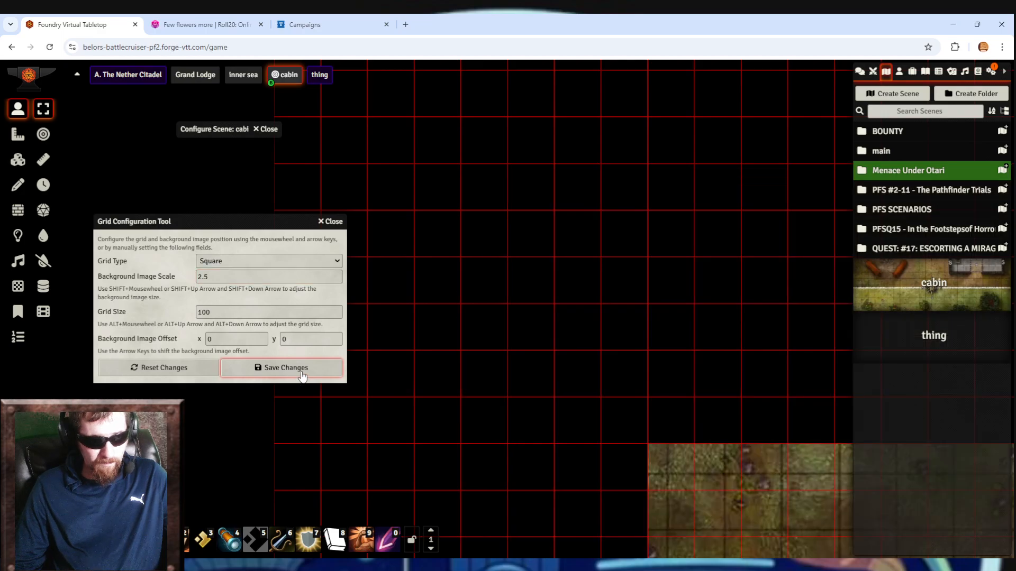
pyautogui.click(456, 337)
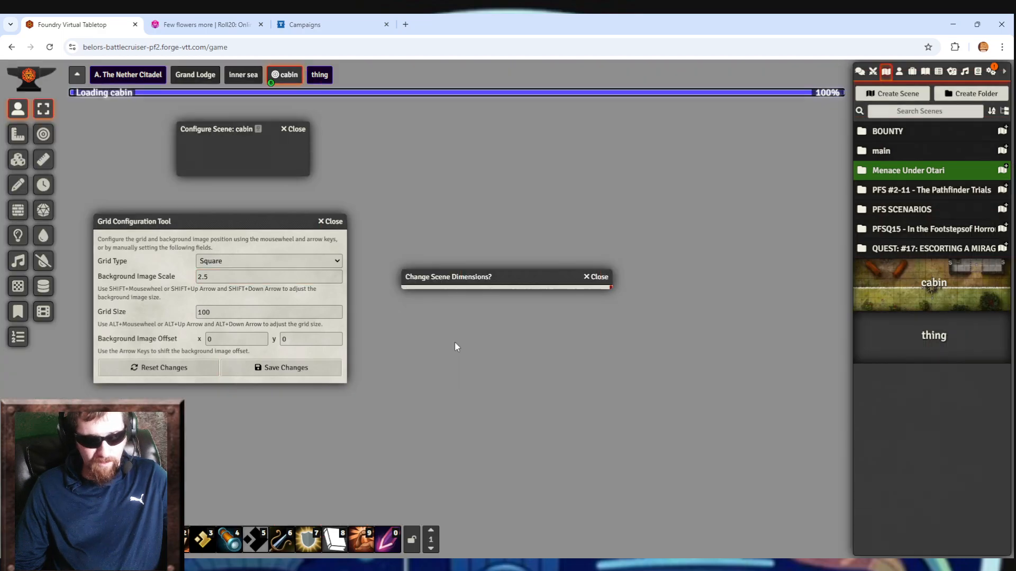
# Reopen the Grid Configuration Tool from the cabin scene's grid settings and move it clear of the map.
pyautogui.moveTo(703, 322); pyautogui.dragTo(518, 68)
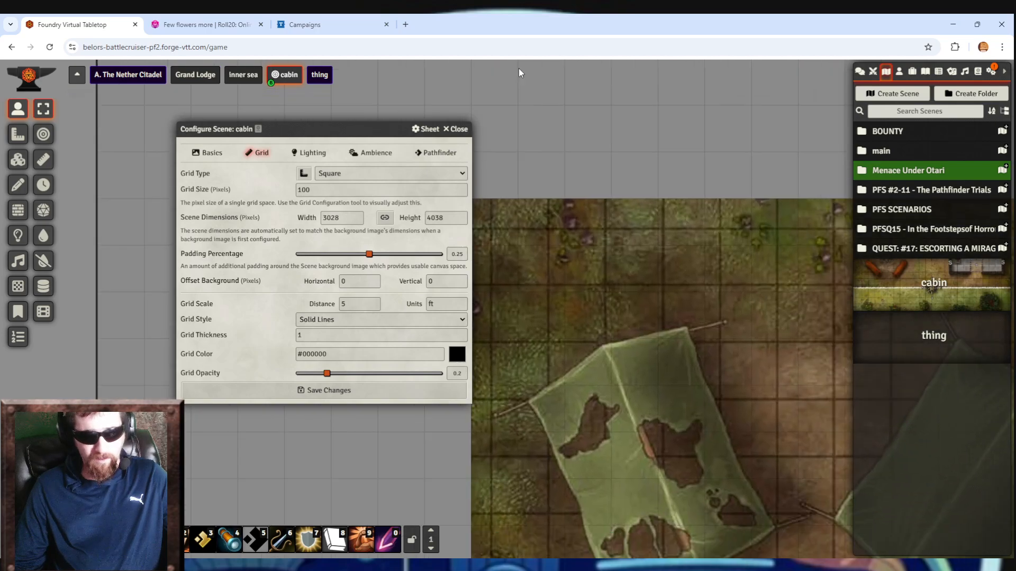
pyautogui.click(303, 173)
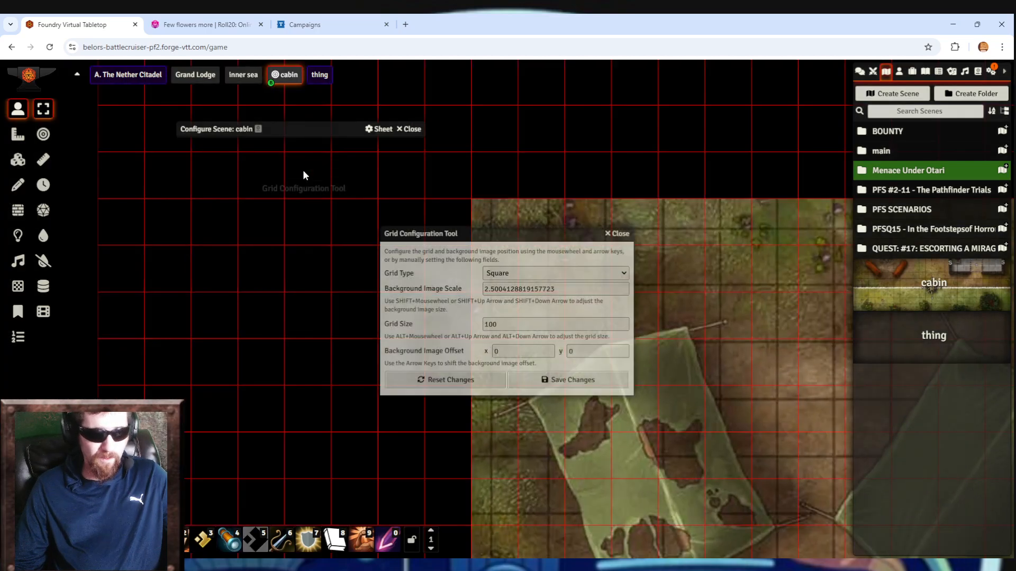
pyautogui.moveTo(398, 233); pyautogui.dragTo(284, 240)
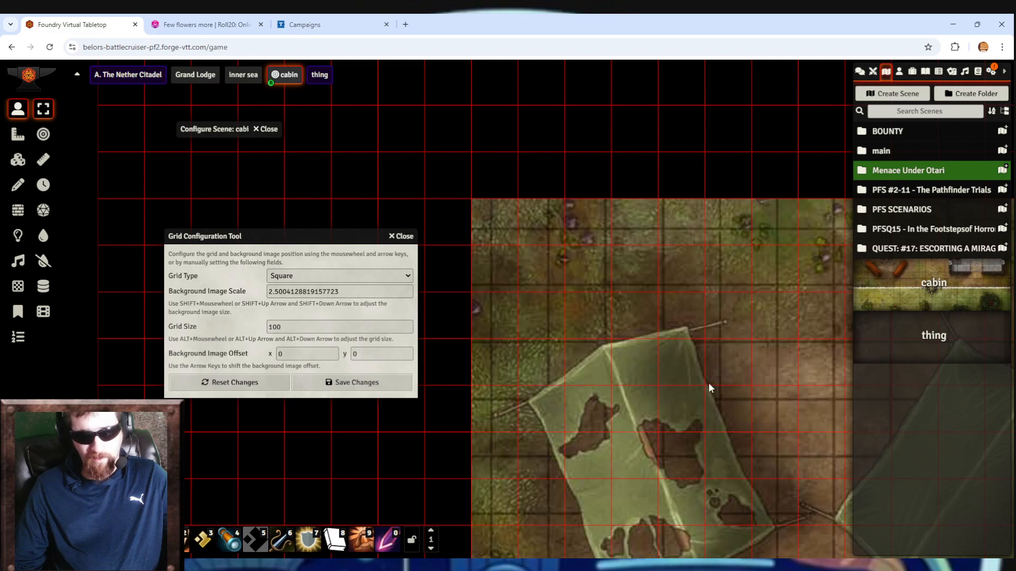
pyautogui.moveTo(709, 383)
pyautogui.mouseDown()
pyautogui.moveTo(658, 185)
pyautogui.moveTo(723, 312)
pyautogui.moveTo(723, 372)
pyautogui.mouseUp()
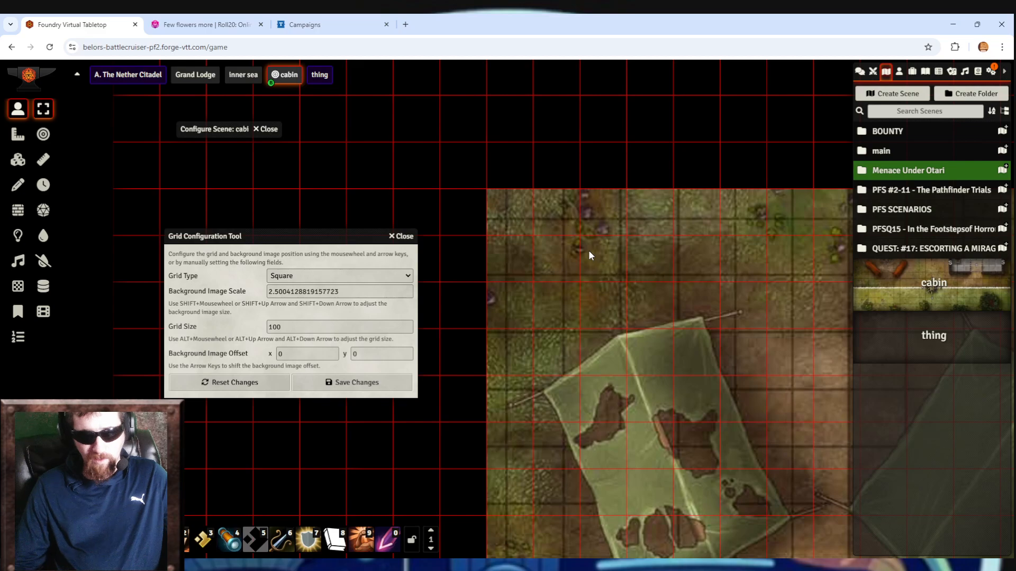
# Shift the background image west to a horizontal offset of 43.
pyautogui.press('Left')
pyautogui.press('Left')
pyautogui.press('Left')
pyautogui.press('Left')
pyautogui.press('Left')
pyautogui.press('Left')
pyautogui.press('Left')
pyautogui.press('Left')
pyautogui.press('Left')
pyautogui.press('Left')
pyautogui.press('Left')
pyautogui.press('Left')
pyautogui.press('Left')
pyautogui.press('Left')
pyautogui.press('Left')
pyautogui.press('Left')
pyautogui.press('Left')
pyautogui.press('Left')
pyautogui.press('Left')
pyautogui.press('Left')
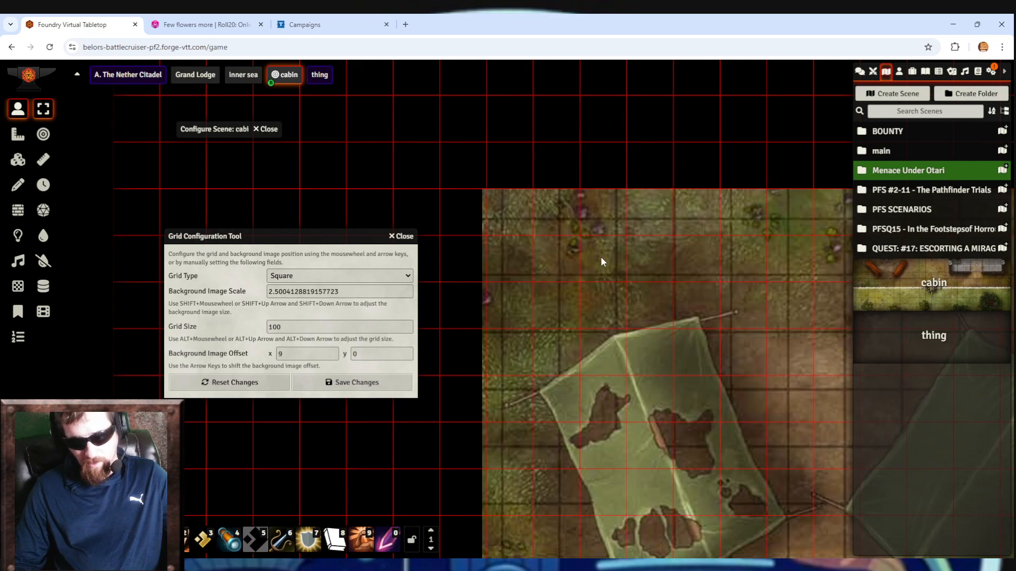
pyautogui.press('Left')
pyautogui.press('Left')
pyautogui.press('Left')
pyautogui.press('Left')
pyautogui.press('Left')
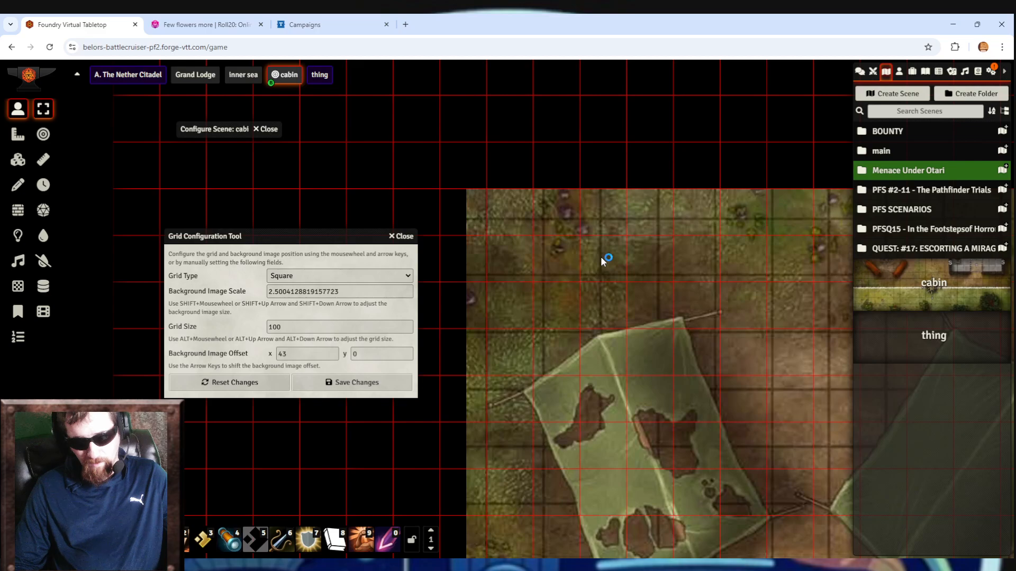
# Shift the background image south to a vertical offset of -33.
pyautogui.press('Down')
pyautogui.press('Down')
pyautogui.press('Down')
pyautogui.press('Down')
pyautogui.press('Down')
pyautogui.press('Down')
pyautogui.press('Down')
pyautogui.press('Down')
pyautogui.press('Down')
pyautogui.press('Down')
pyautogui.press('Down')
pyautogui.press('Down')
pyautogui.press('Down')
pyautogui.press('Down')
pyautogui.press('Down')
pyautogui.press('Down')
pyautogui.press('Down')
pyautogui.press('Down')
pyautogui.press('Down')
pyautogui.press('Down')
pyautogui.press('Down')
pyautogui.press('Down')
pyautogui.press('Down')
pyautogui.press('Down')
pyautogui.press('Down')
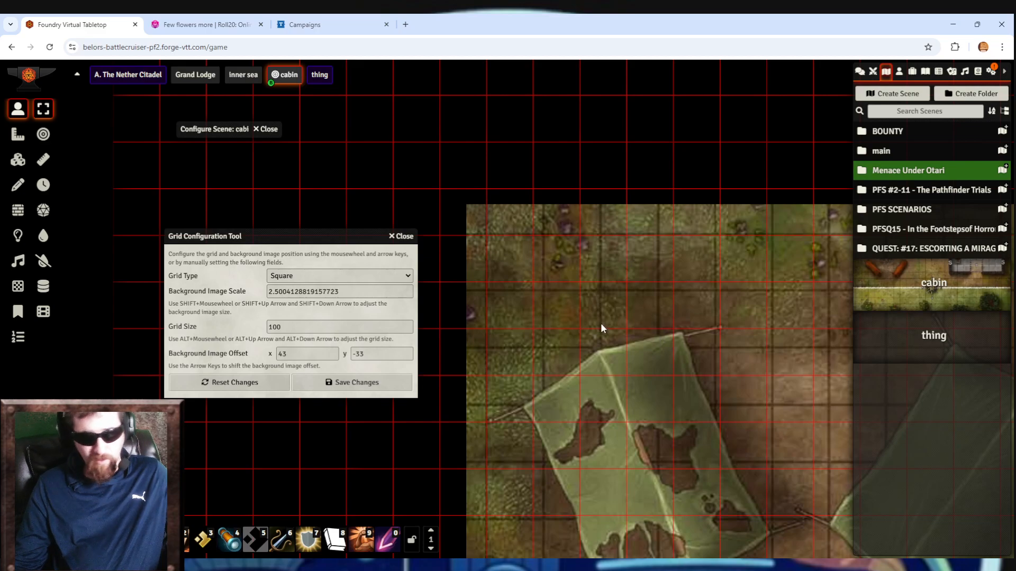
# Reduce the background image scale to 2.255, comparing the map's squares with the red grid around the north-west tent.
pyautogui.scroll(-1, 605, 318)
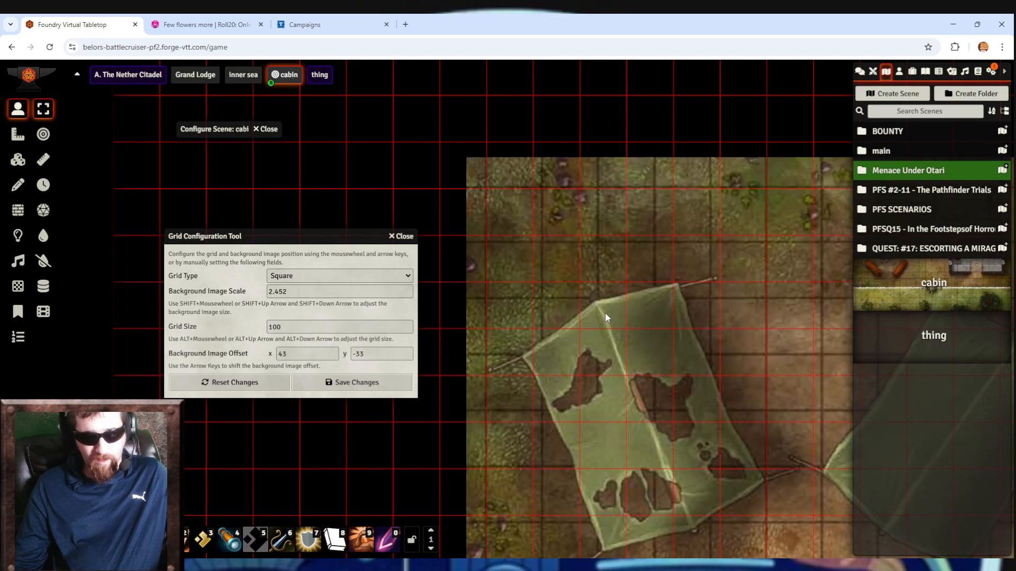
pyautogui.scroll(-2, 604, 312)
pyautogui.scroll(-2, 603, 310)
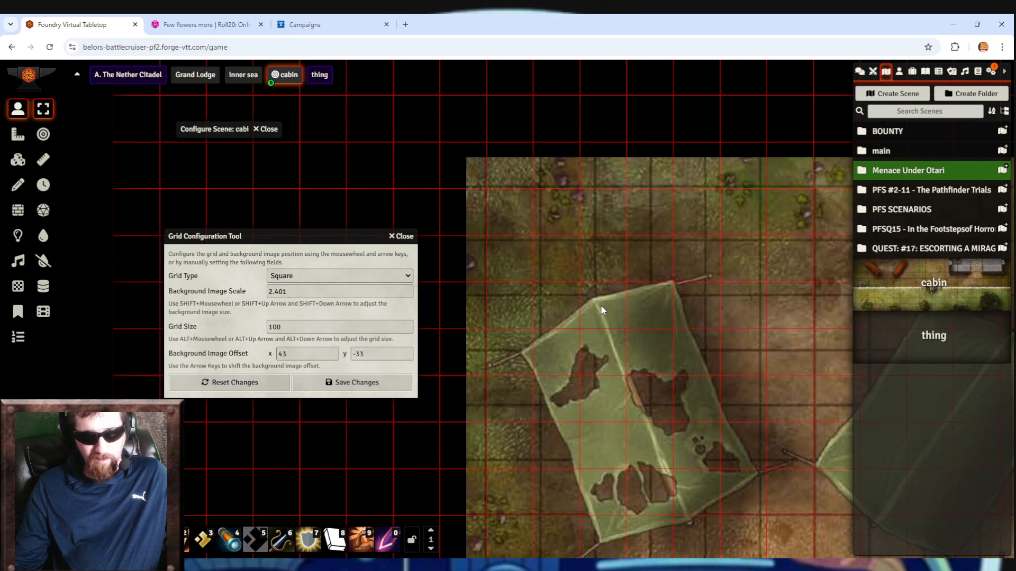
pyautogui.scroll(-1, 594, 308)
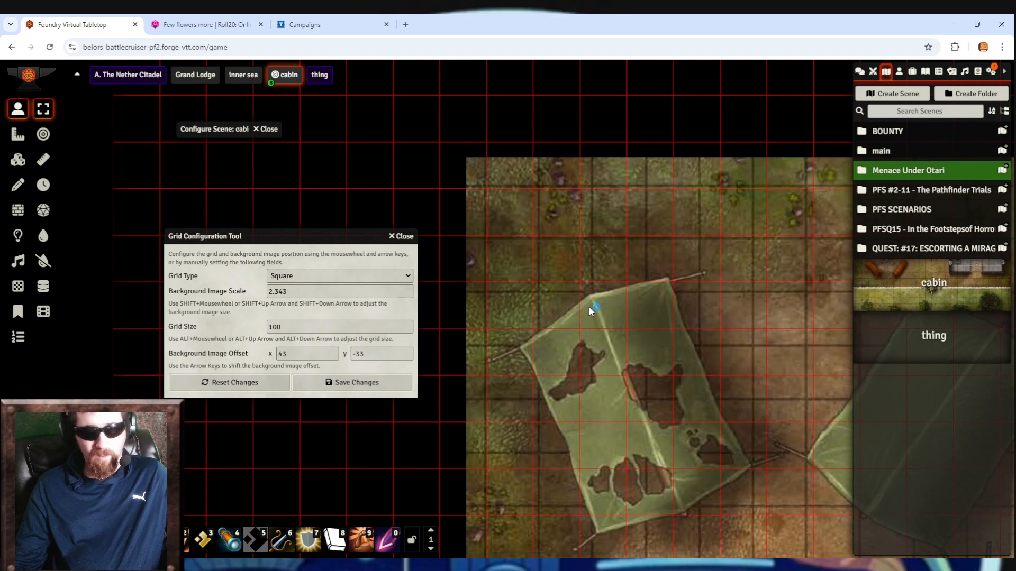
pyautogui.scroll(-2, 588, 306)
pyautogui.scroll(-3, 589, 307)
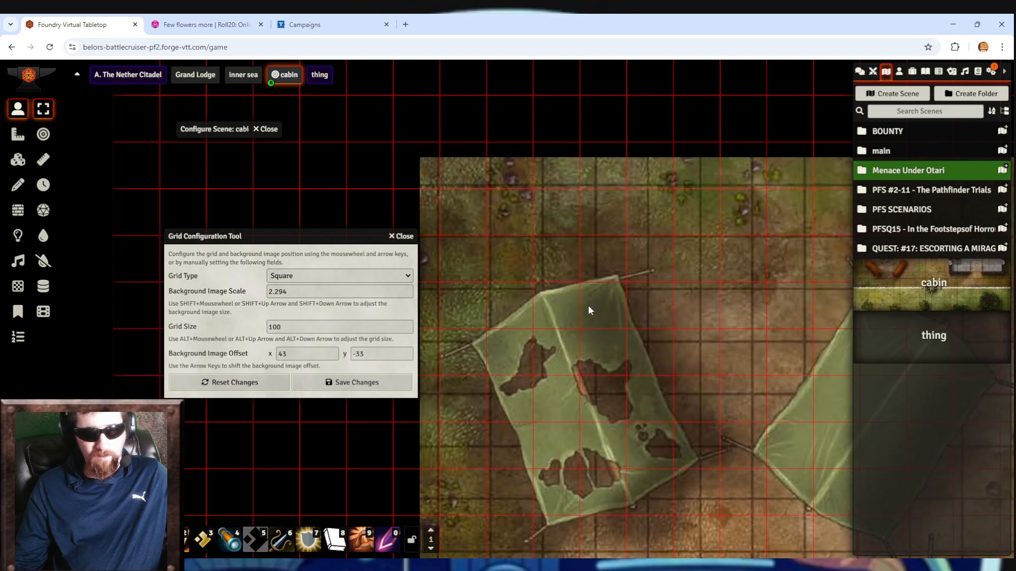
pyautogui.scroll(-2, 586, 304)
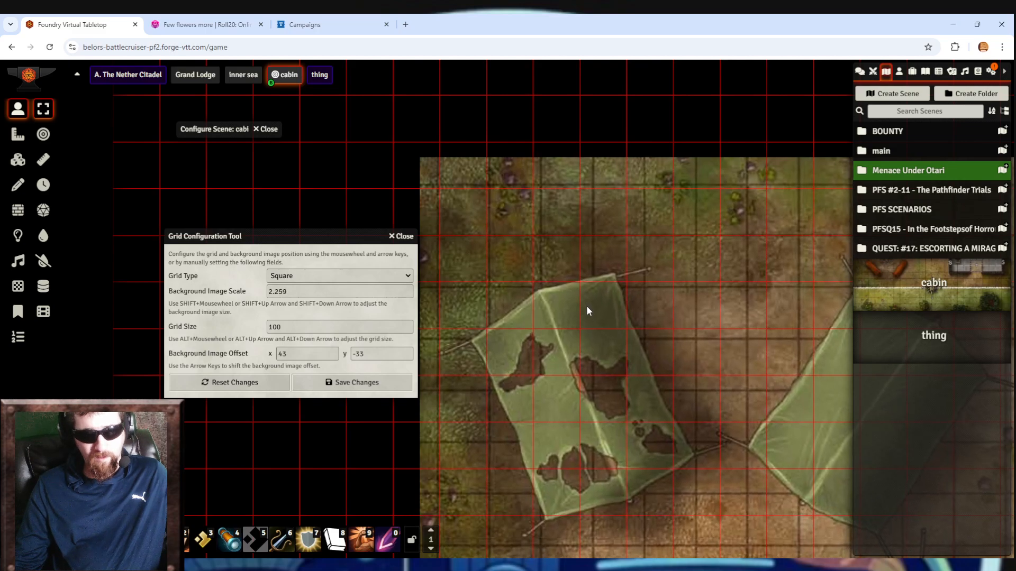
# Nudge the background image east and south to an offset of x 40, y -41.
pyautogui.press('Right')
pyautogui.press('Right')
pyautogui.press('Right')
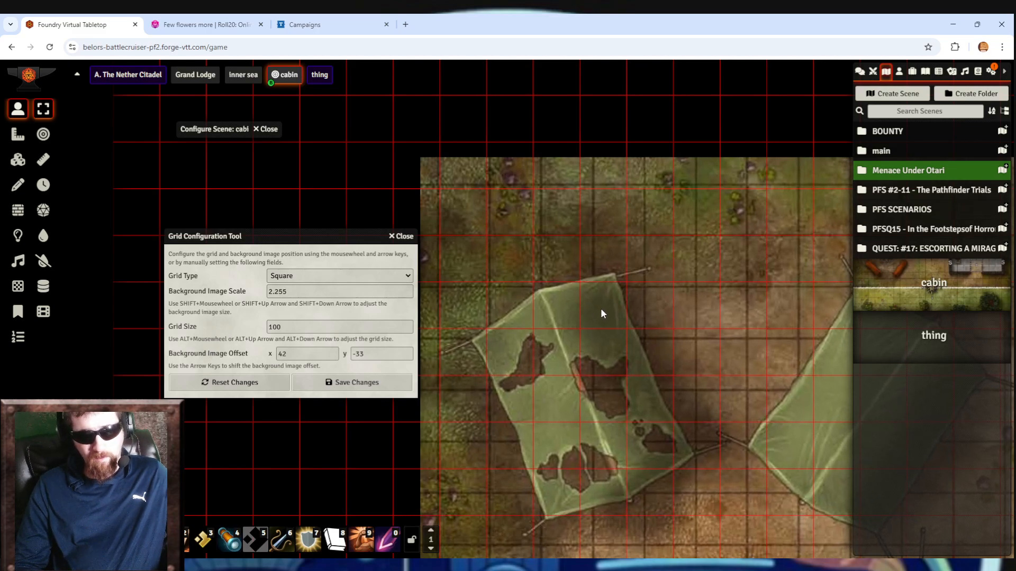
pyautogui.press('Down')
pyautogui.press('Down')
pyautogui.press('Down')
pyautogui.press('Down')
pyautogui.press('Down')
pyautogui.press('Down')
pyautogui.press('Down')
pyautogui.press('Down')
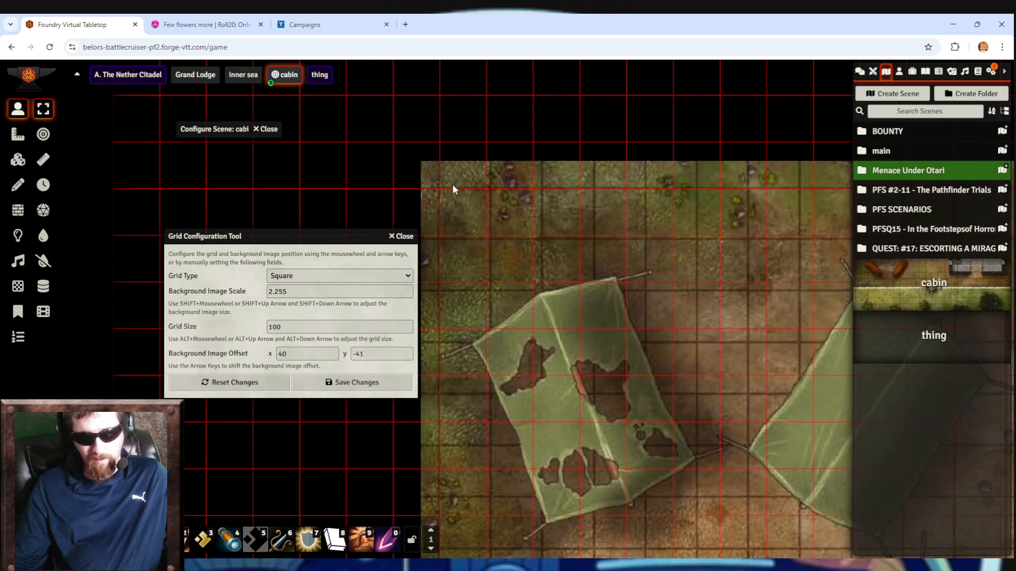
# Reduce the background image scale to 2.142, using the map's north-west corner as the alignment reference.
pyautogui.scroll(3, 449, 223)
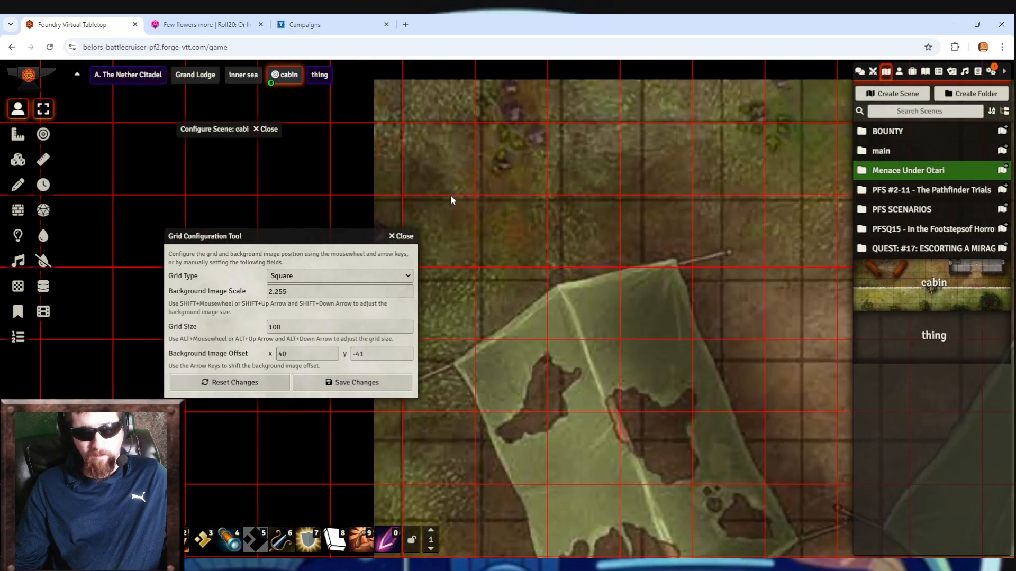
pyautogui.moveTo(547, 220); pyautogui.dragTo(651, 310)
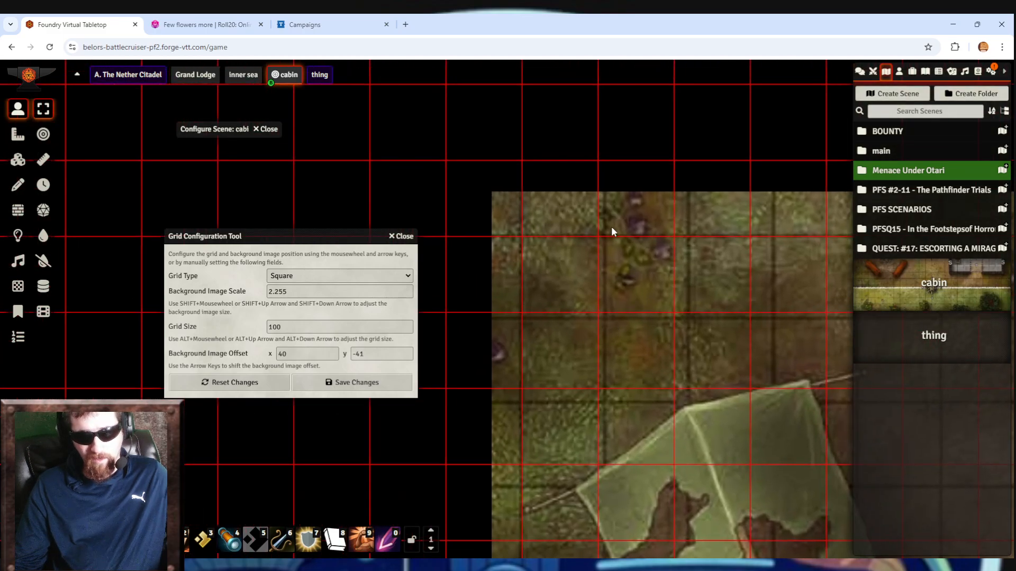
pyautogui.moveTo(656, 270); pyautogui.dragTo(449, 128)
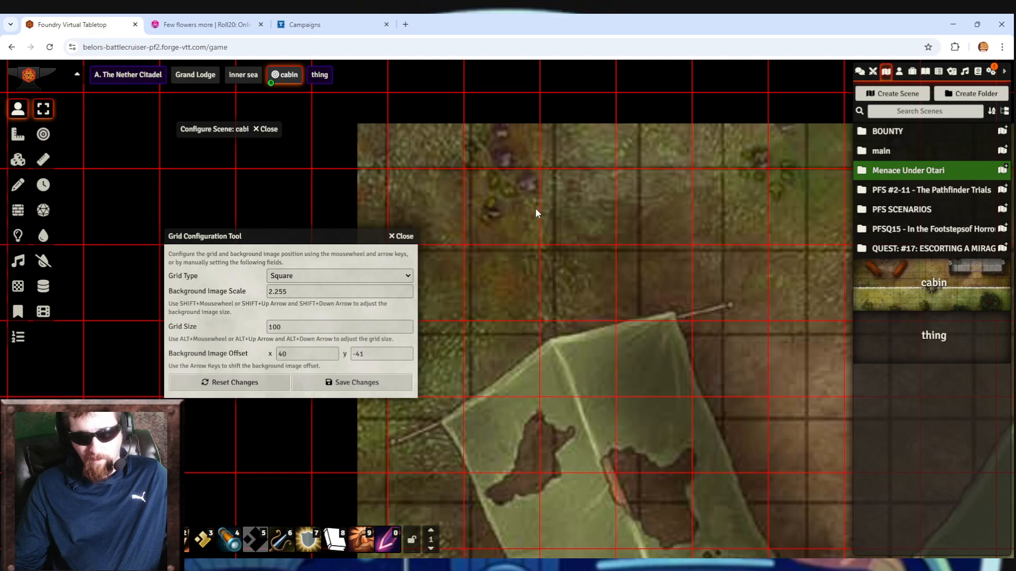
pyautogui.moveTo(535, 213); pyautogui.dragTo(679, 226)
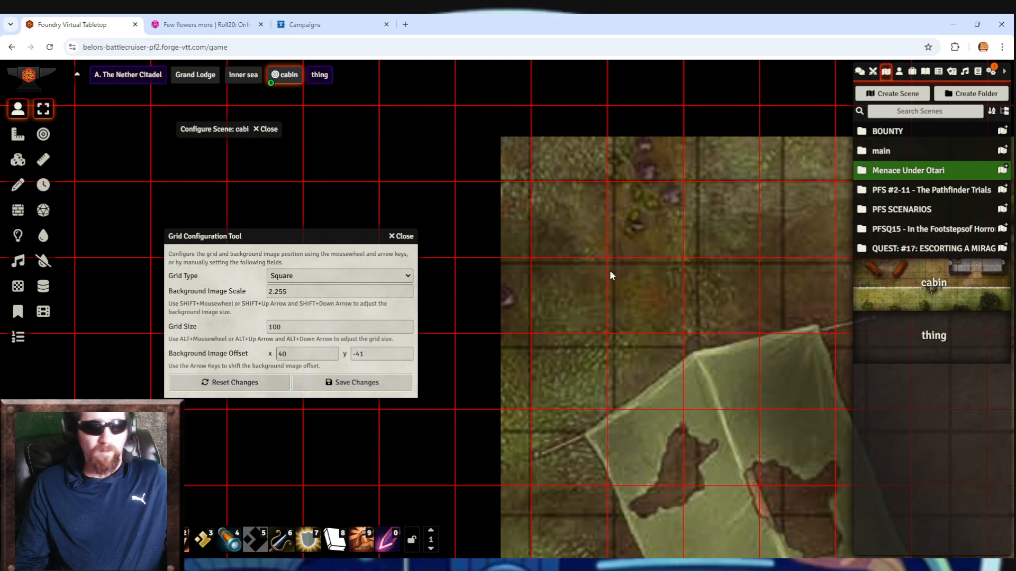
pyautogui.keyDown('shift'); pyautogui.scroll(-2, 609, 271); pyautogui.keyUp('shift')
pyautogui.keyDown('shift'); pyautogui.scroll(-5, 609, 271); pyautogui.keyUp('shift')
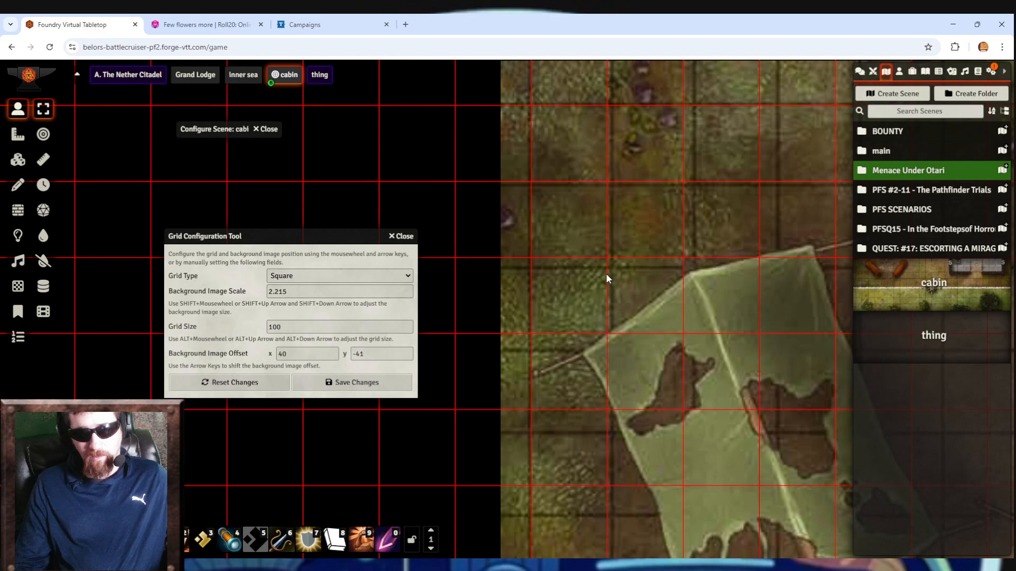
pyautogui.keyDown('shift'); pyautogui.scroll(-6, 622, 317); pyautogui.keyUp('shift')
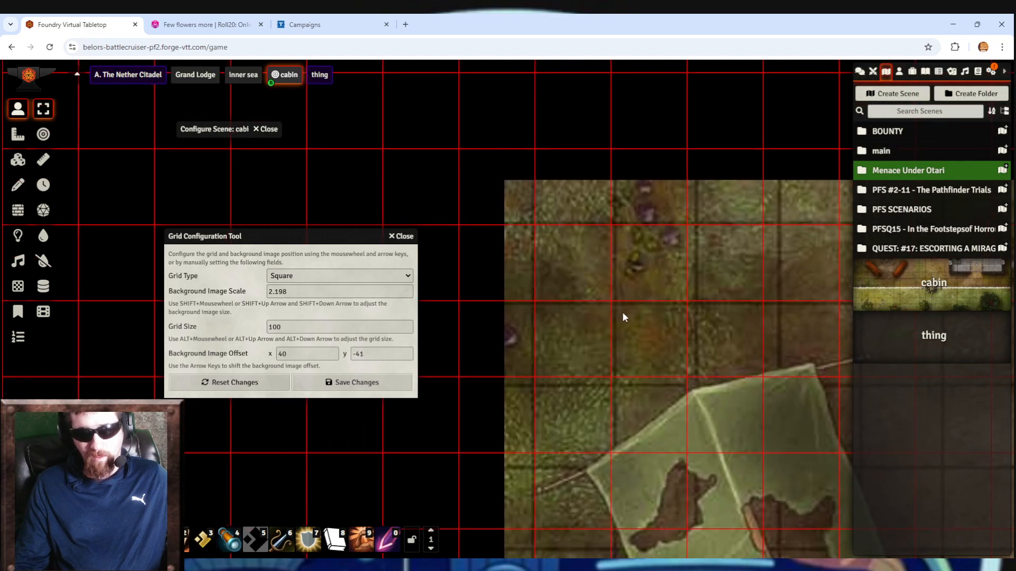
pyautogui.keyDown('shift'); pyautogui.scroll(-5, 623, 313); pyautogui.keyUp('shift')
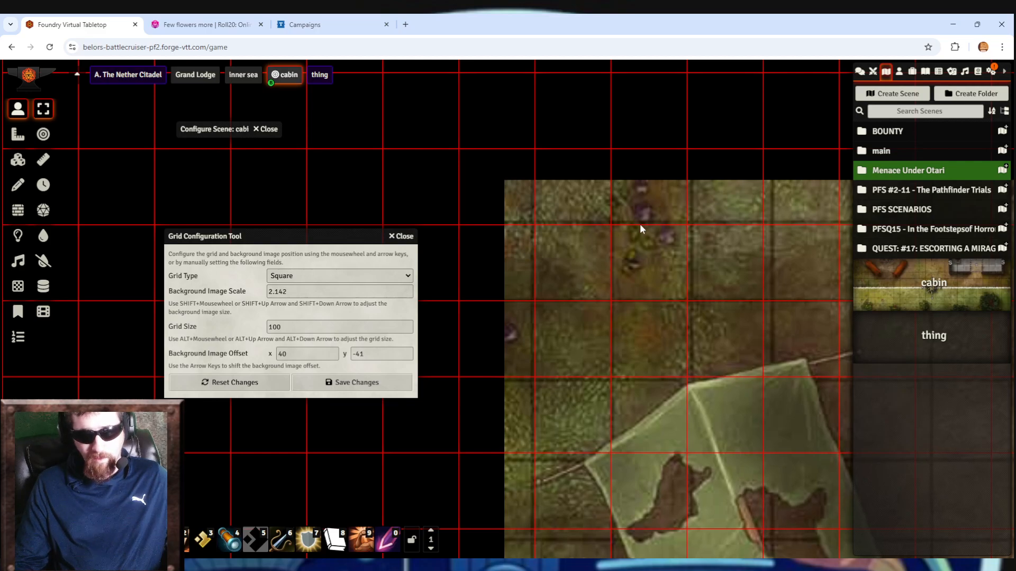
# Nudge the background image to an offset of x 37, y -45 and reduce its scale to 2.079.
pyautogui.press('Right')
pyautogui.press('Right')
pyautogui.press('Right')
pyautogui.press('Down')
pyautogui.press('Down')
pyautogui.press('Down')
pyautogui.press('Down')
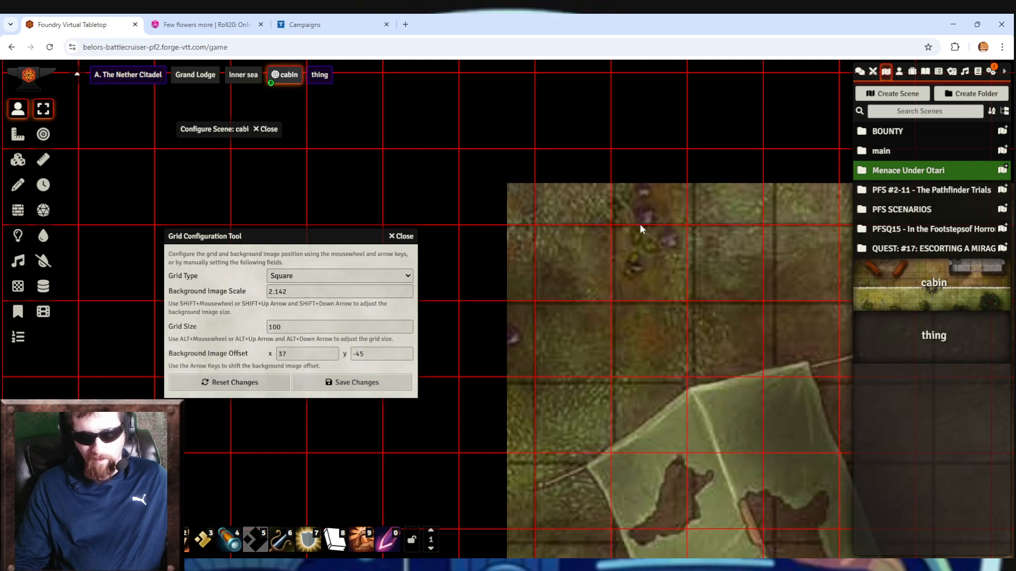
pyautogui.keyDown('shift'); pyautogui.scroll(-5, 698, 249); pyautogui.keyUp('shift')
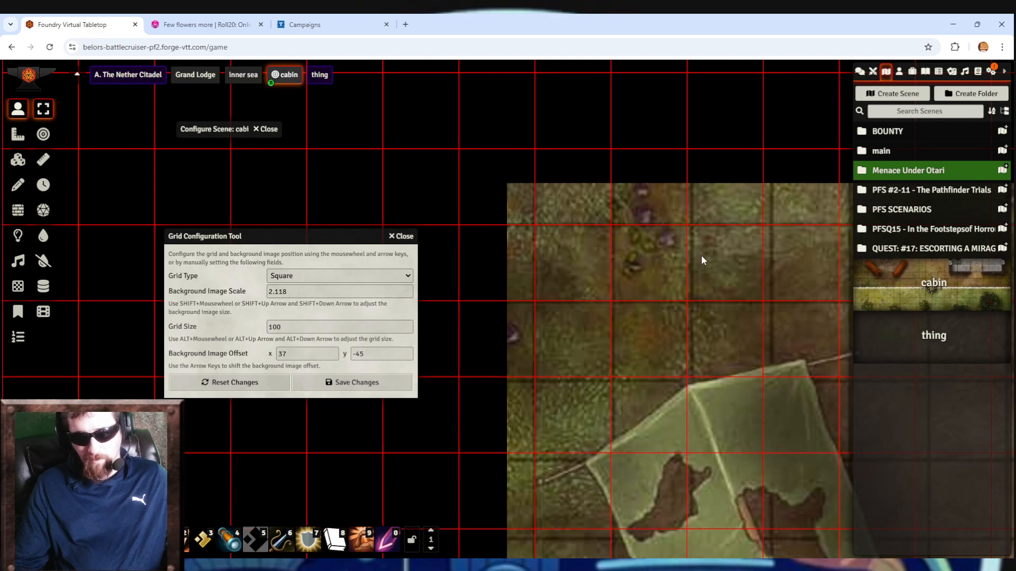
pyautogui.keyDown('shift'); pyautogui.scroll(-4, 700, 255); pyautogui.keyUp('shift')
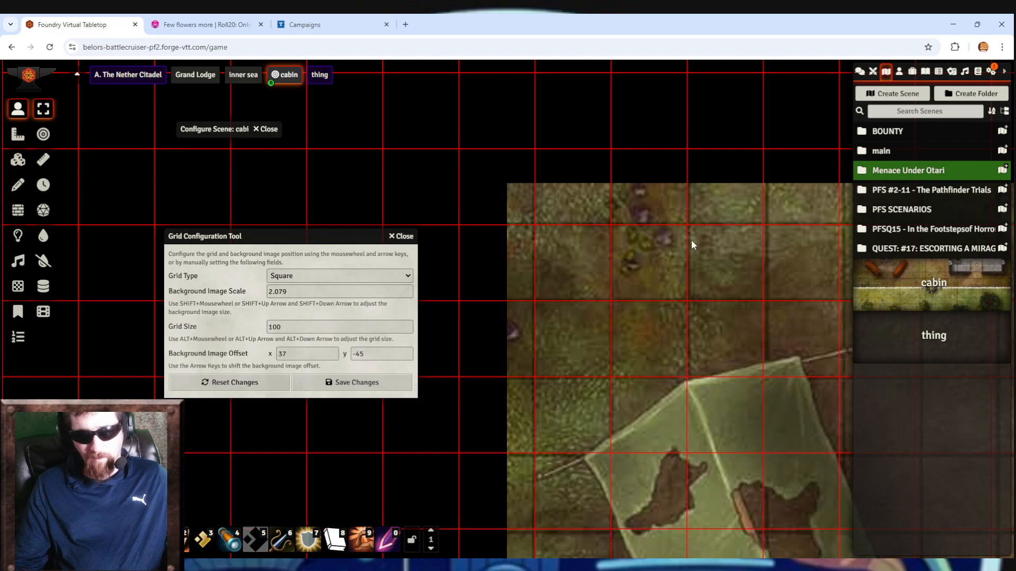
# Reduce the background image scale to 2.046, comparing the map's squares with the red grid near the south-east corner.
pyautogui.scroll(-6, 691, 244)
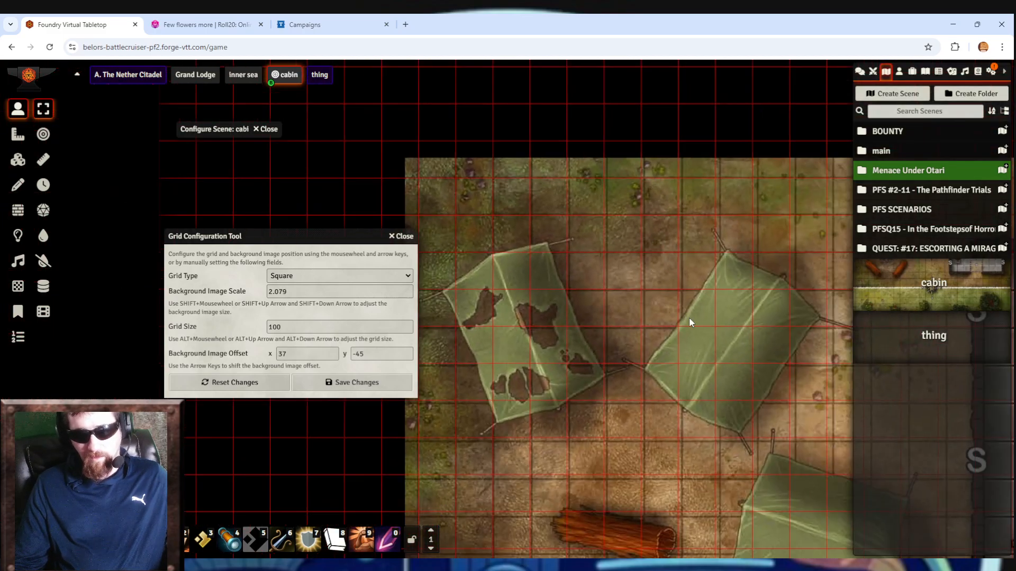
pyautogui.moveTo(674, 374); pyautogui.dragTo(475, 96)
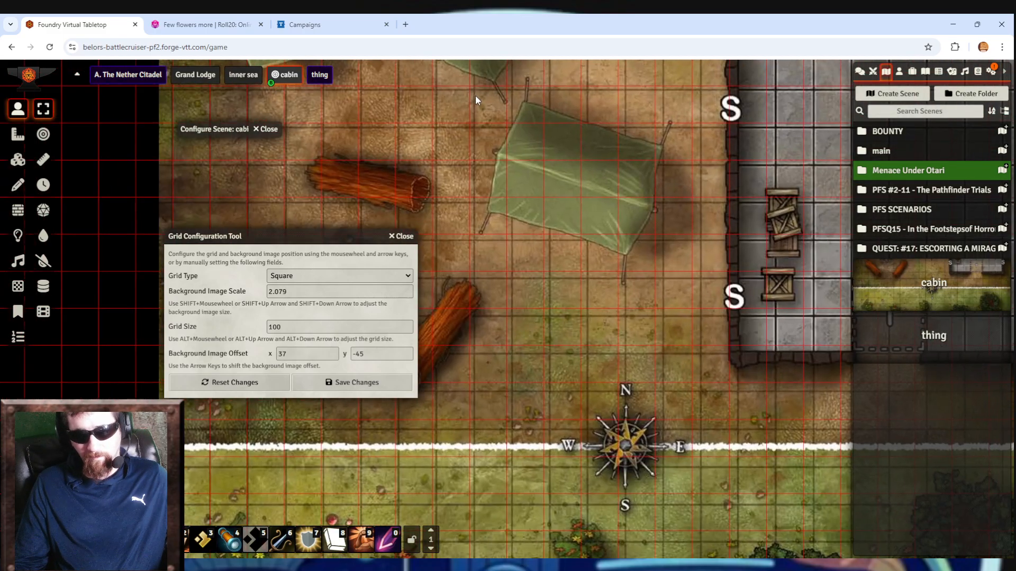
pyautogui.moveTo(646, 329); pyautogui.dragTo(495, 69)
pyautogui.moveTo(659, 402); pyautogui.dragTo(662, 265)
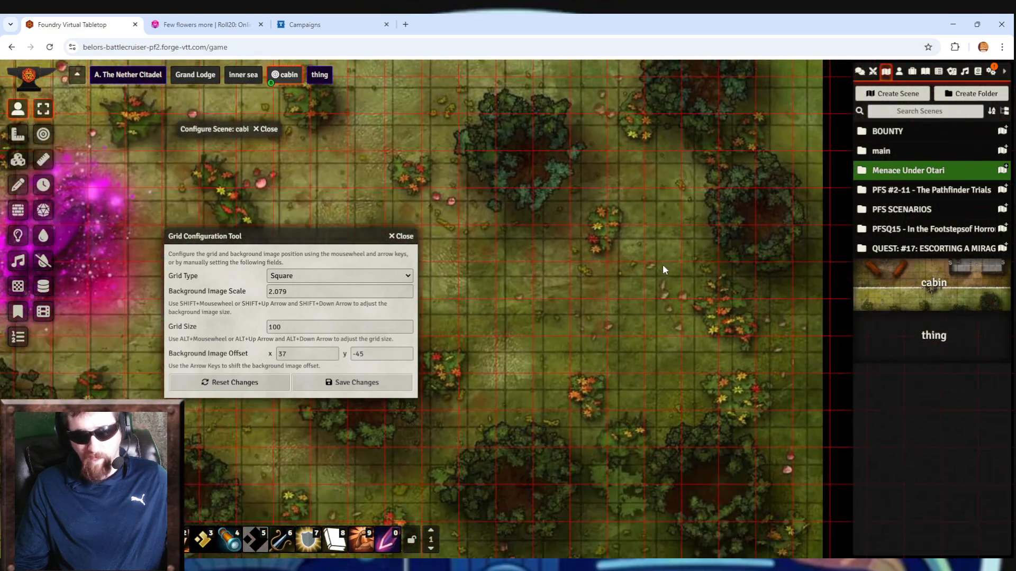
pyautogui.scroll(4, 592, 211)
pyautogui.moveTo(576, 150); pyautogui.dragTo(593, 235)
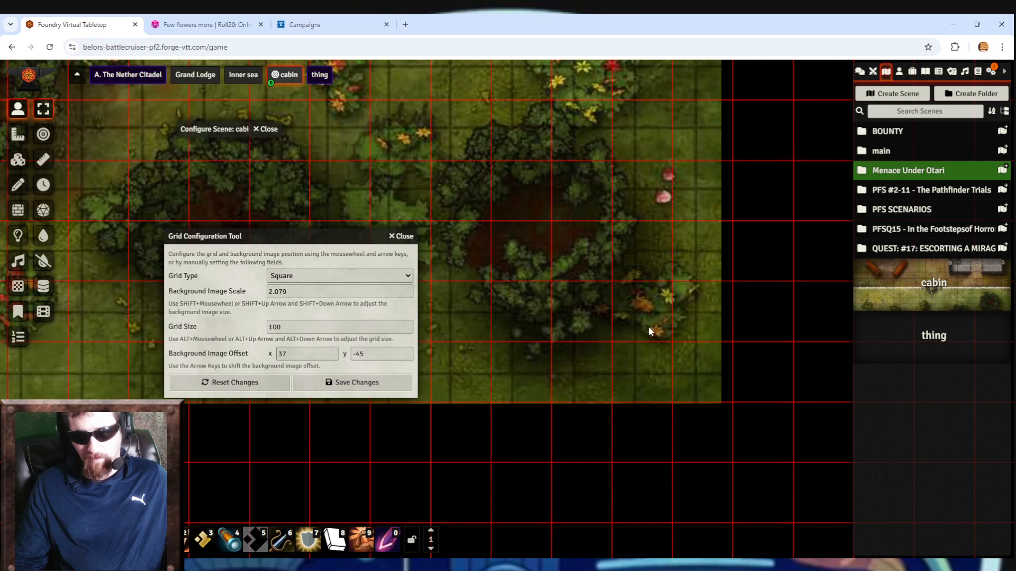
pyautogui.keyDown('shift'); pyautogui.scroll(-4, 650, 327); pyautogui.keyUp('shift')
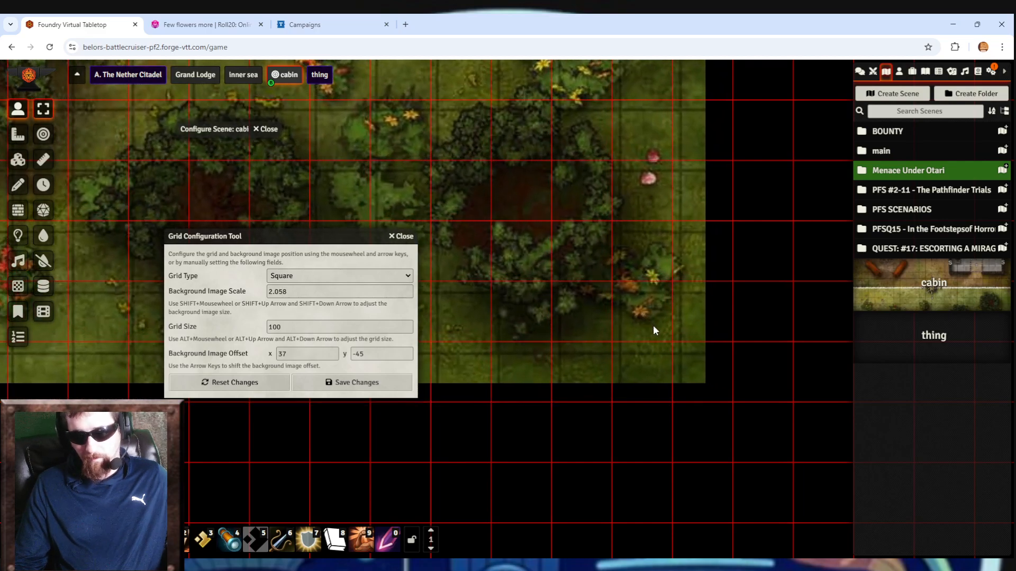
pyautogui.keyDown('shift'); pyautogui.scroll(-3, 654, 330); pyautogui.keyUp('shift')
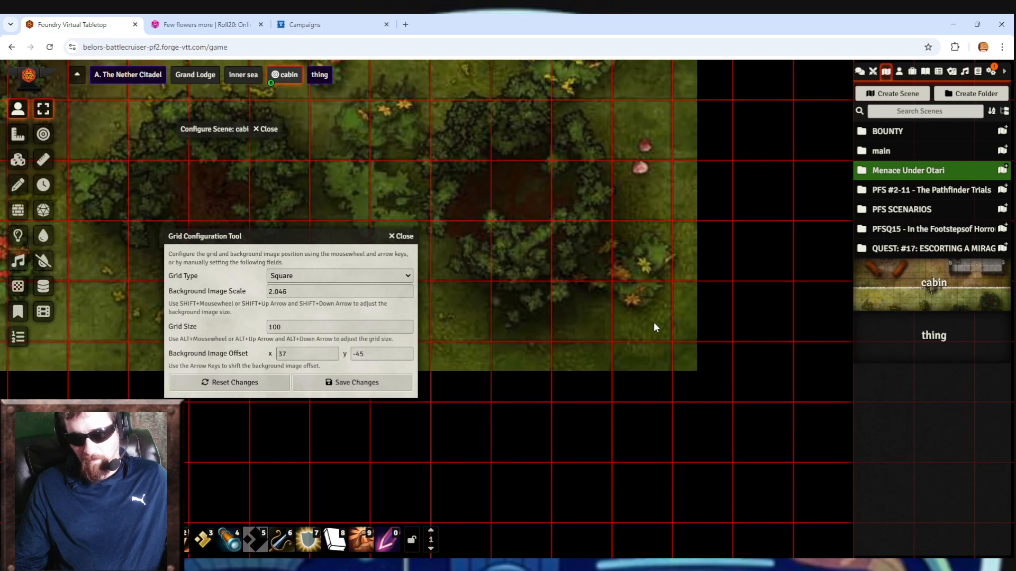
# Nudge the background image to a vertical offset of -48, using the map's north-west corner as reference.
pyautogui.moveTo(653, 321); pyautogui.dragTo(625, 474)
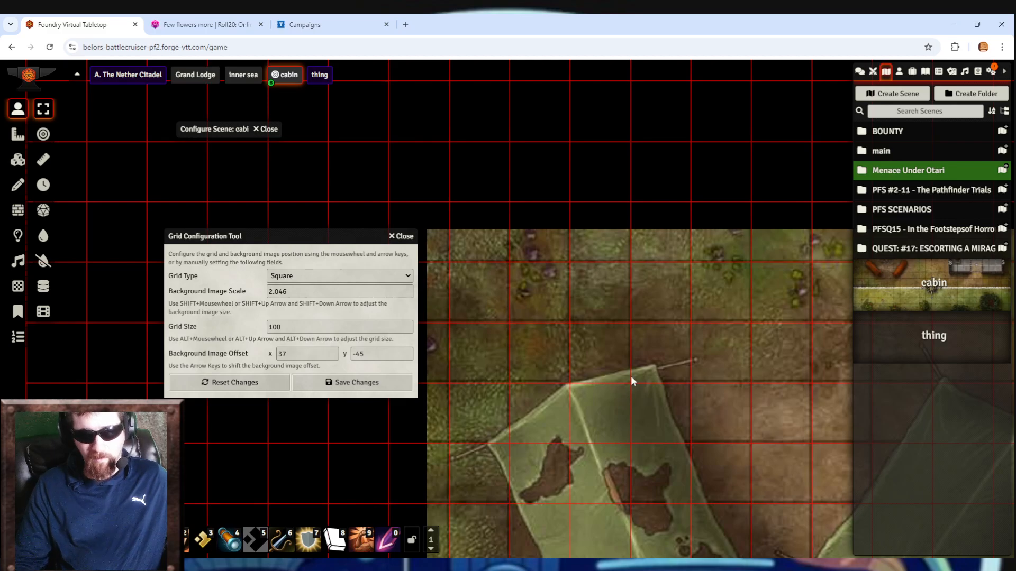
pyautogui.press('Up')
pyautogui.press('Up')
pyautogui.press('Up')
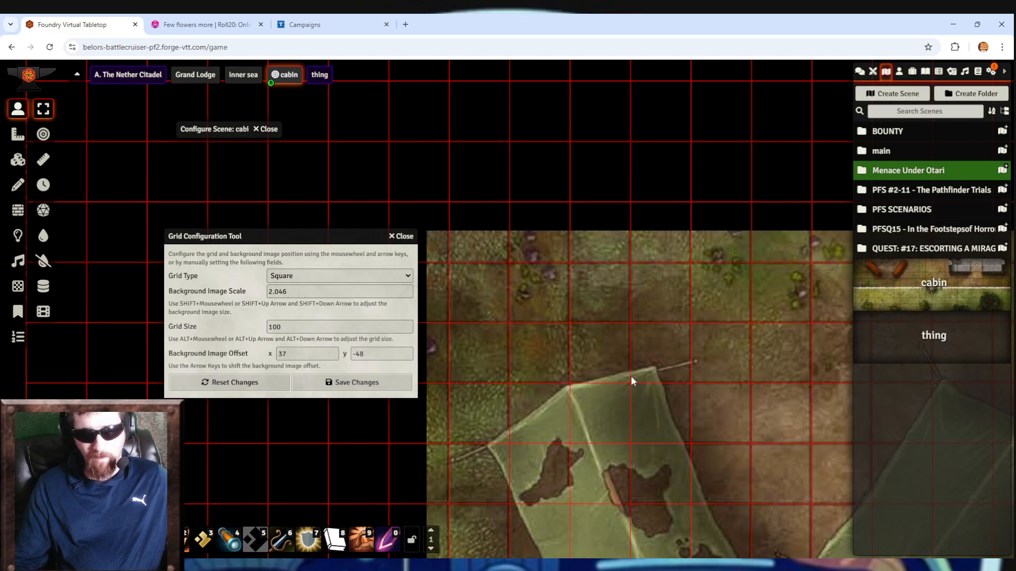
# Check the red grid against the map's squares around the campfire, compass rose and southern bushes.
pyautogui.moveTo(631, 375); pyautogui.dragTo(462, 117)
pyautogui.moveTo(779, 329); pyautogui.dragTo(748, 111)
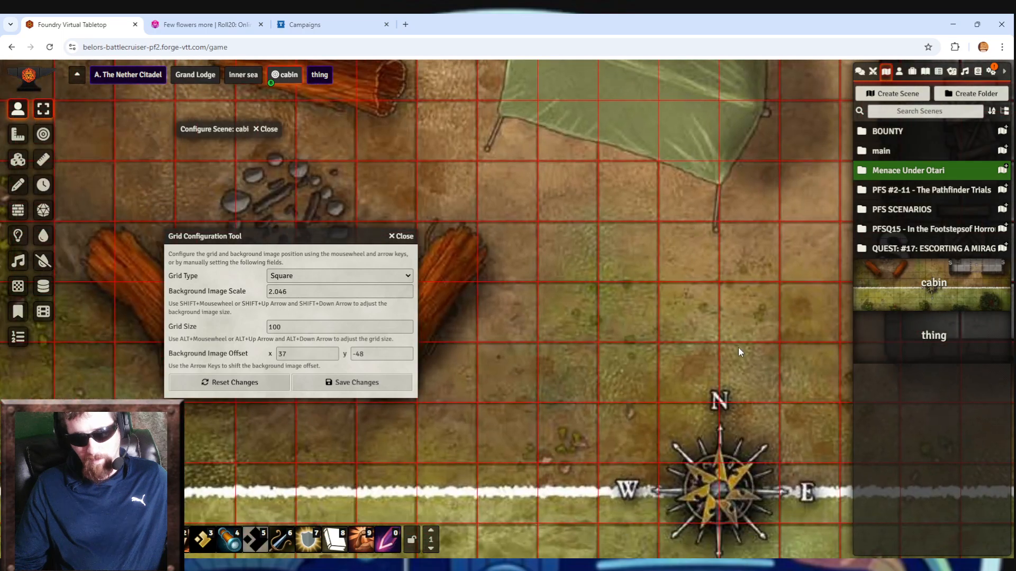
pyautogui.moveTo(738, 347); pyautogui.dragTo(699, 108)
pyautogui.moveTo(720, 392); pyautogui.dragTo(719, 178)
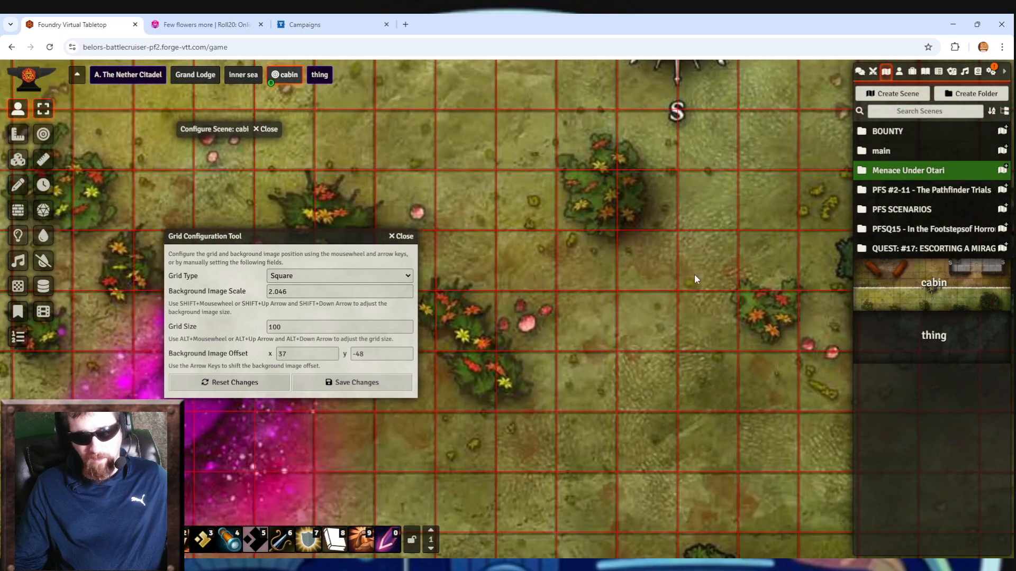
pyautogui.moveTo(694, 274); pyautogui.dragTo(656, 524)
pyautogui.moveTo(639, 175); pyautogui.dragTo(681, 377)
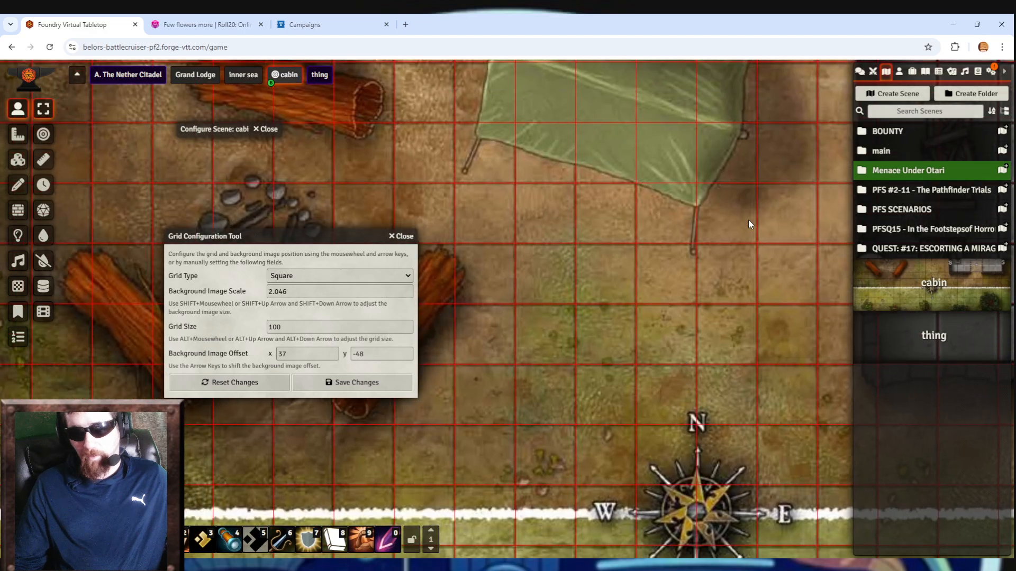
# Close the grid tool and scene configuration without saving, and select the character token on the scene.
pyautogui.click(901, 73)
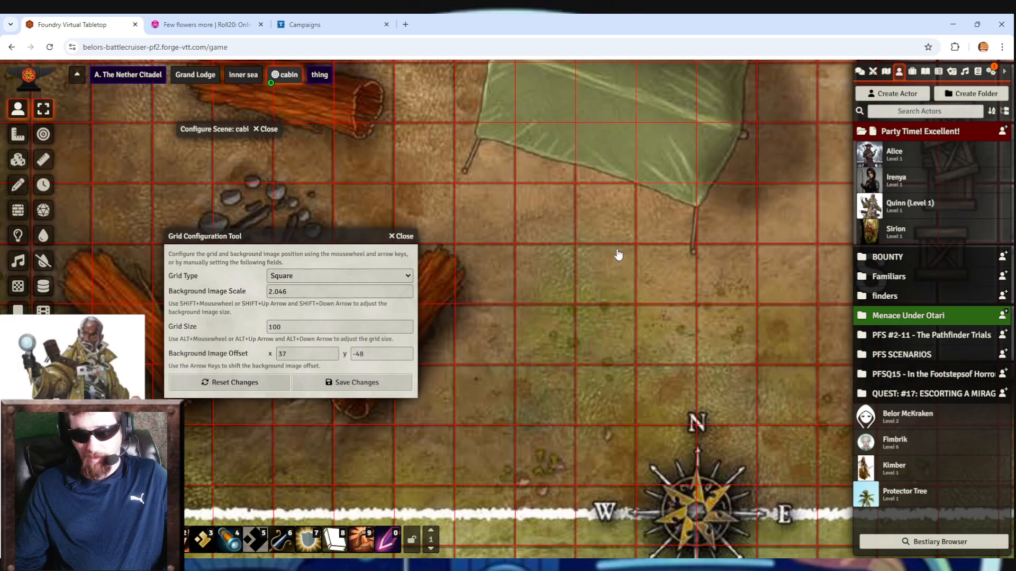
pyautogui.click(404, 237)
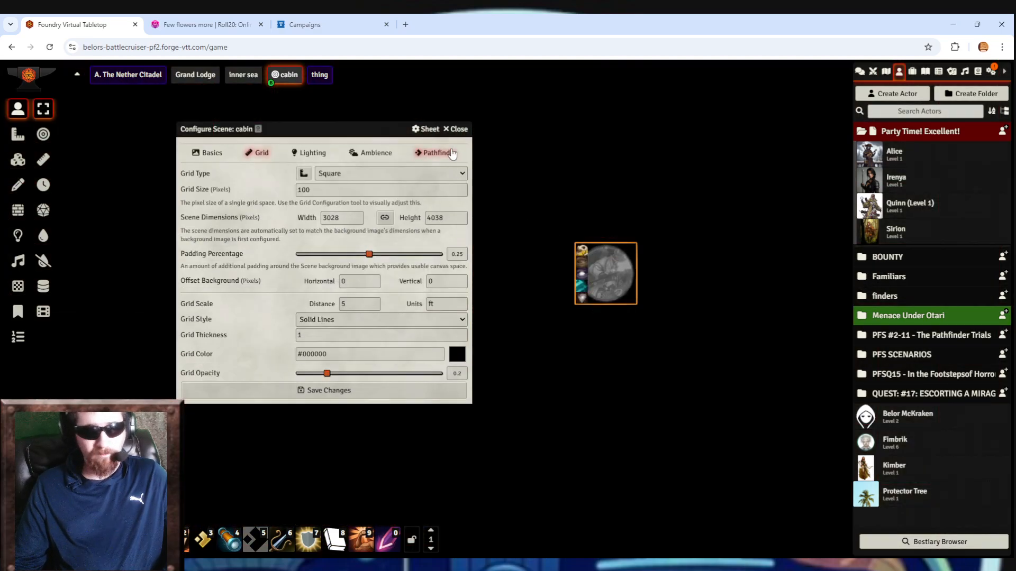
pyautogui.press('Escape')
pyautogui.click(552, 281)
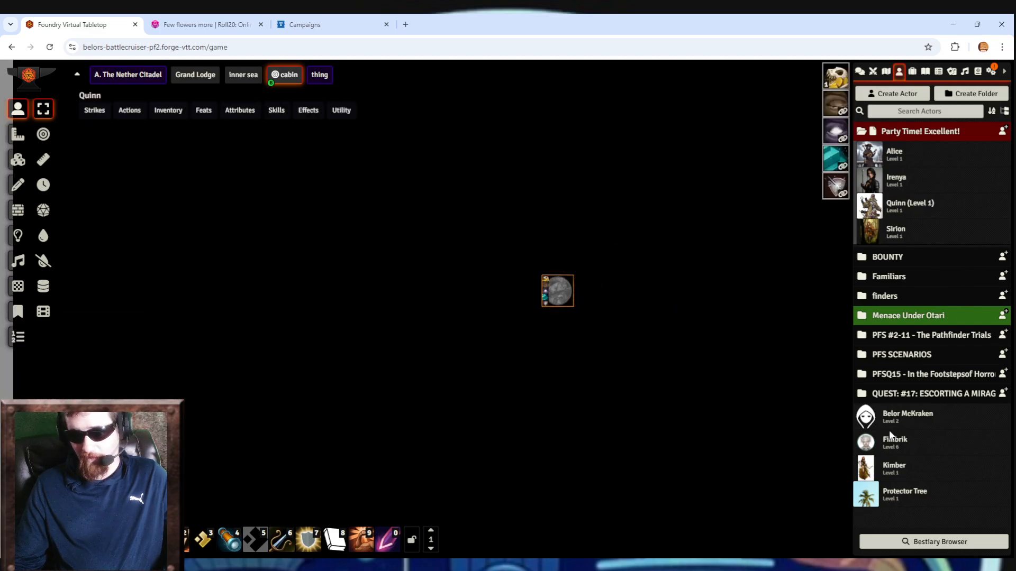
# Turn off Token Vision in the cabin scene's lighting settings, save, and move the token just north of the north-west tent.
pyautogui.click(885, 72)
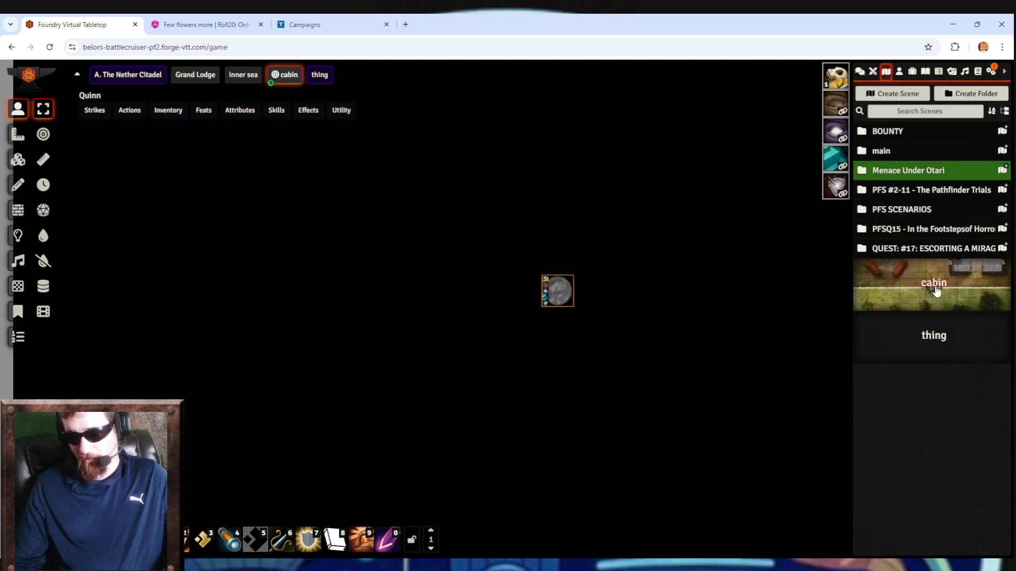
pyautogui.rightClick(935, 291)
pyautogui.click(896, 323)
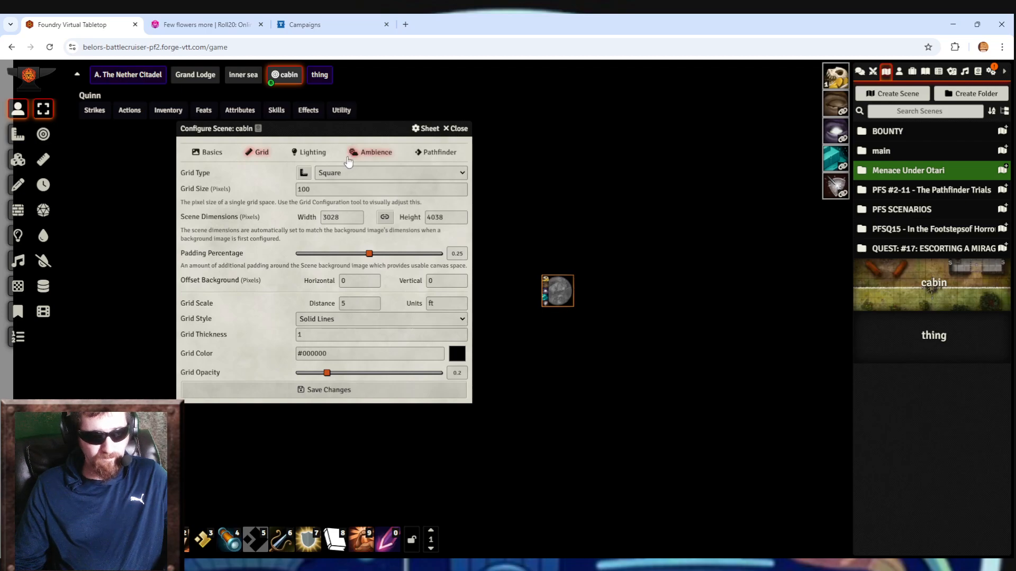
pyautogui.click(196, 154)
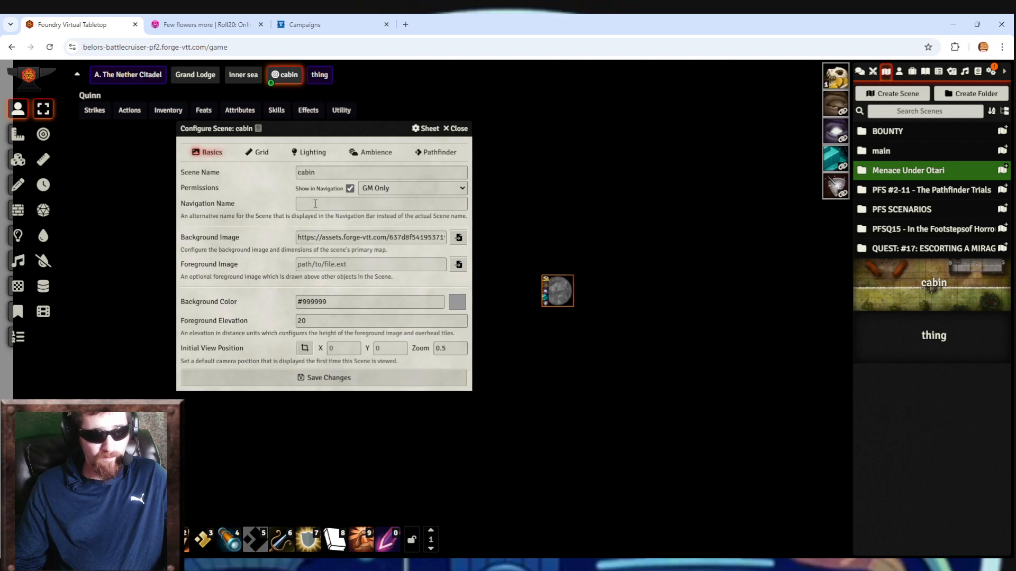
pyautogui.click(312, 154)
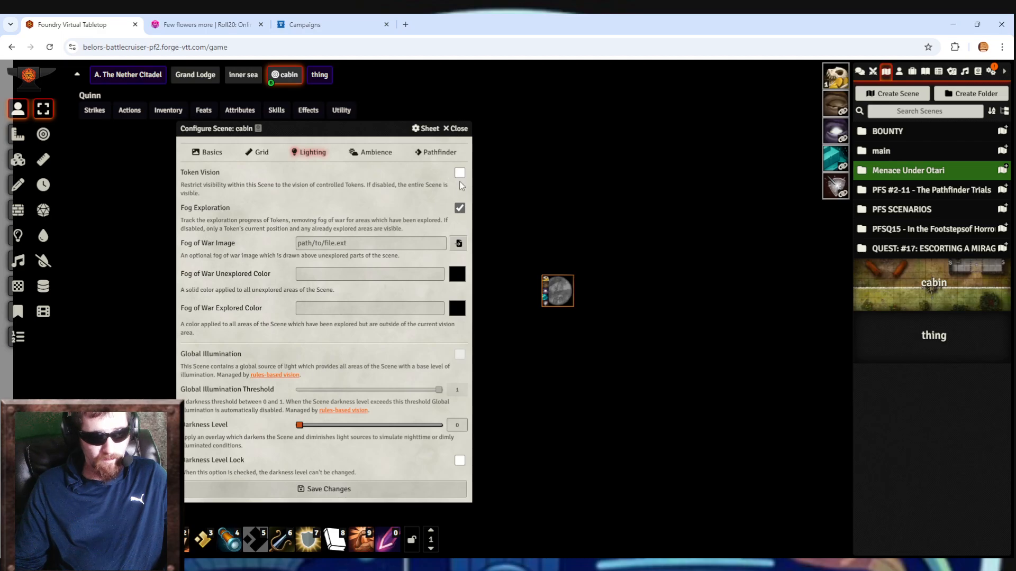
pyautogui.click(320, 491)
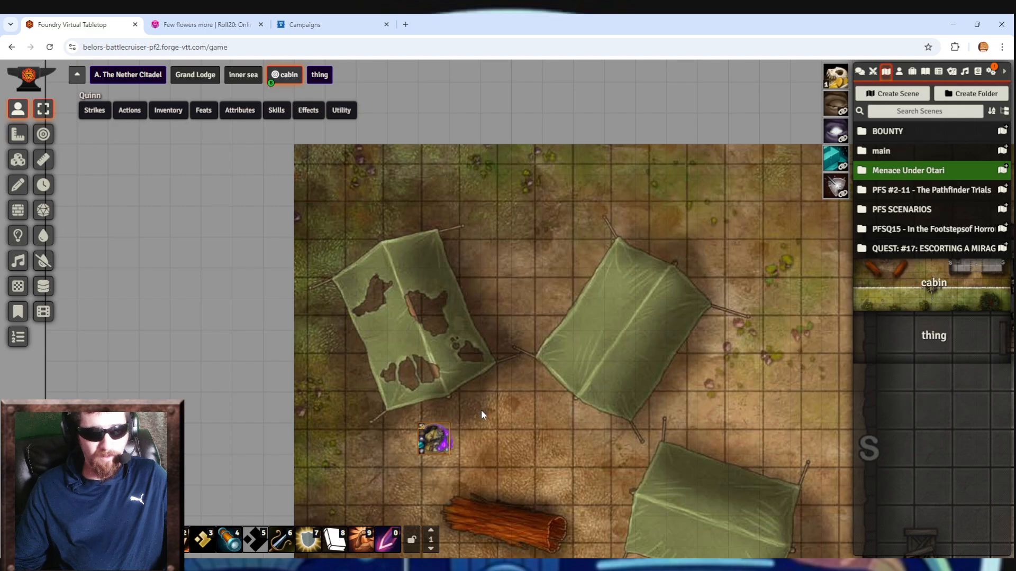
pyautogui.moveTo(444, 433); pyautogui.dragTo(322, 180)
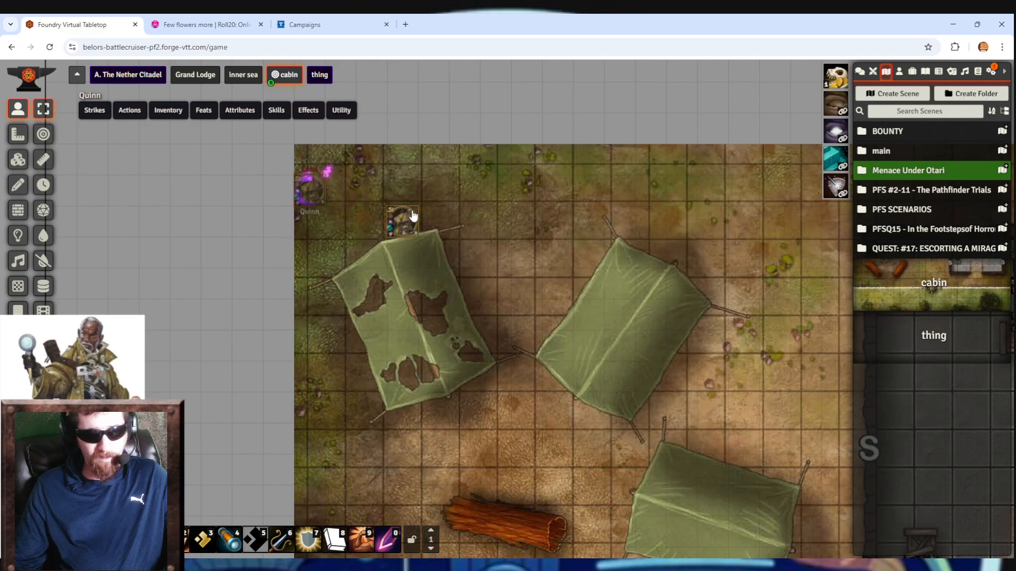
# Set the cabin scene's background image scale to 2.0 in the Grid Configuration Tool and save the change.
pyautogui.rightClick(941, 294)
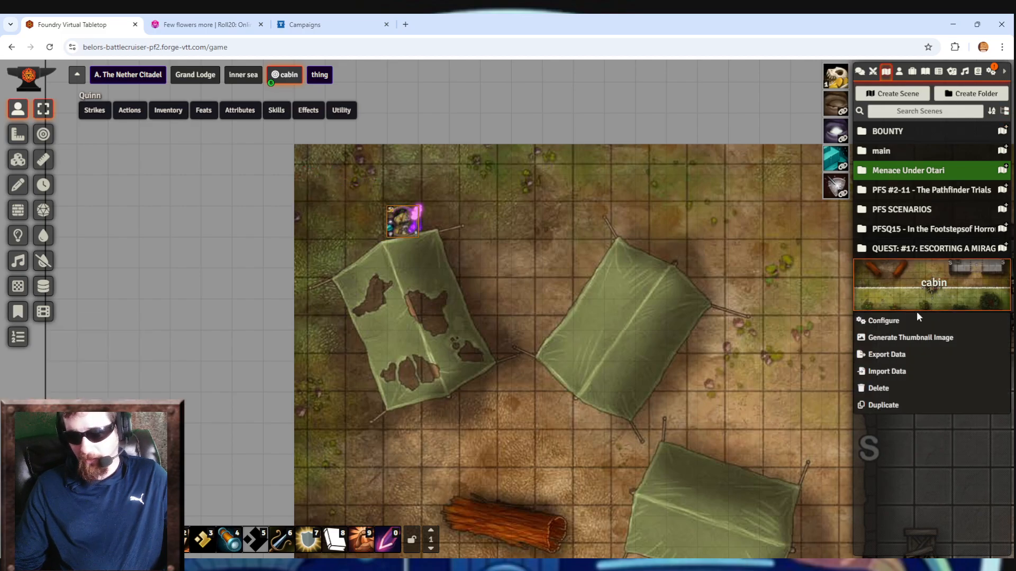
pyautogui.click(910, 321)
pyautogui.click(257, 153)
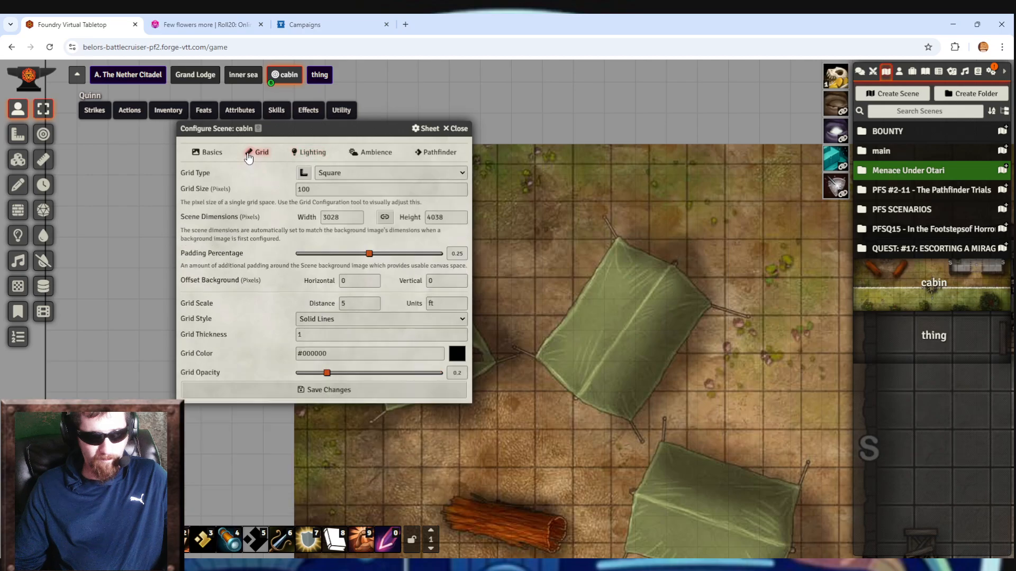
pyautogui.click(303, 173)
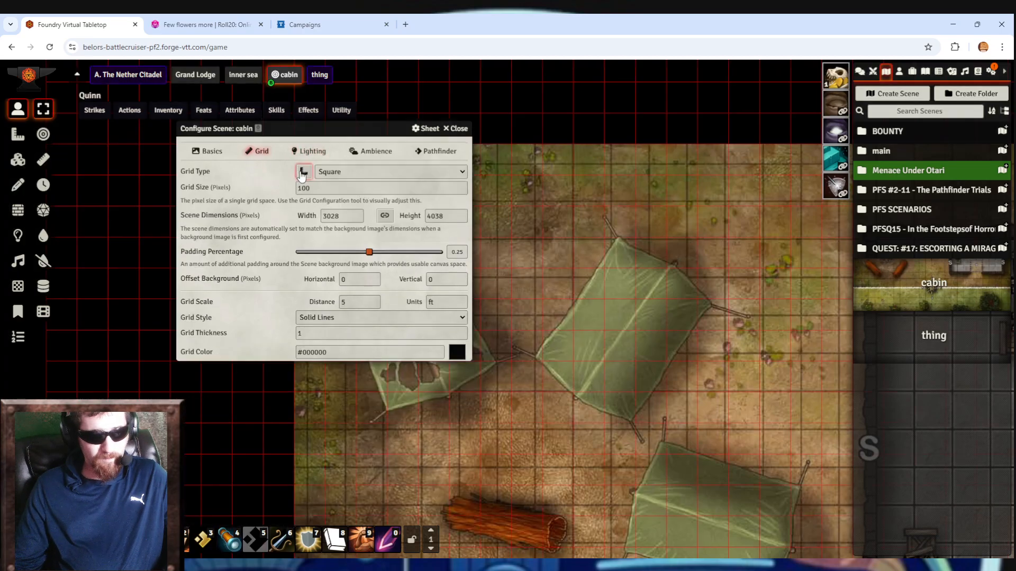
pyautogui.moveTo(541, 234); pyautogui.dragTo(280, 173)
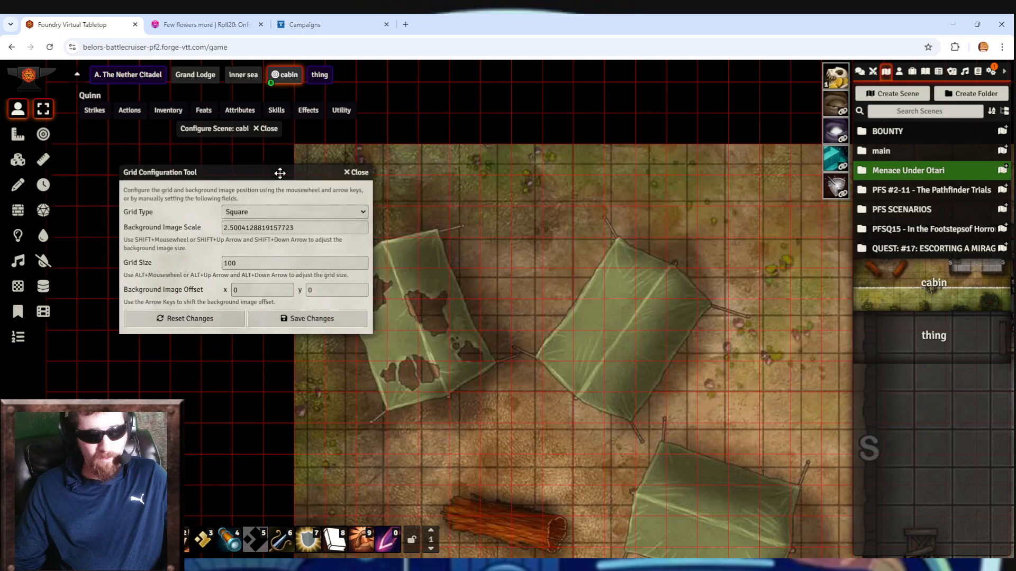
pyautogui.moveTo(294, 228); pyautogui.dragTo(208, 224)
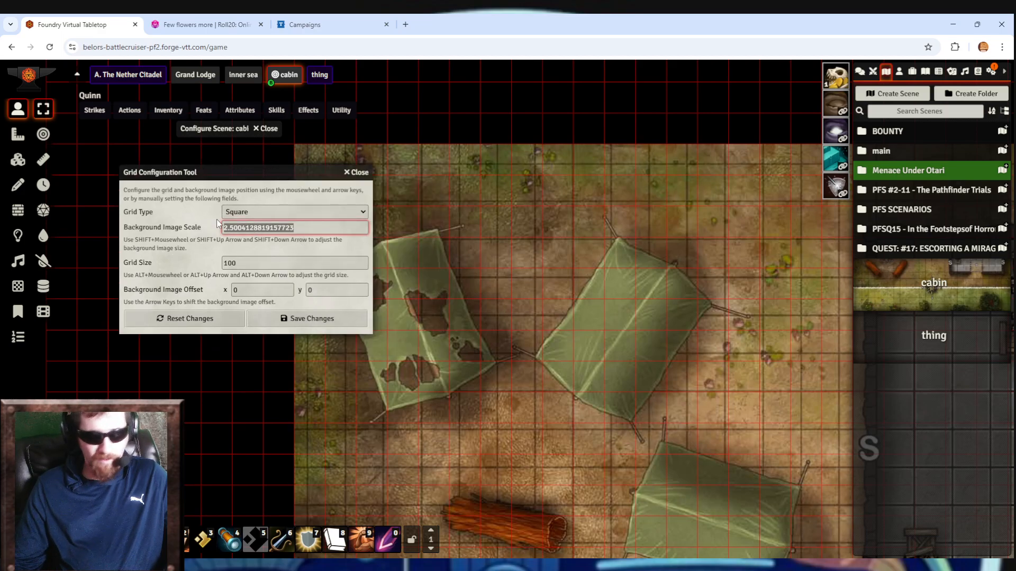
pyautogui.write('2.0')
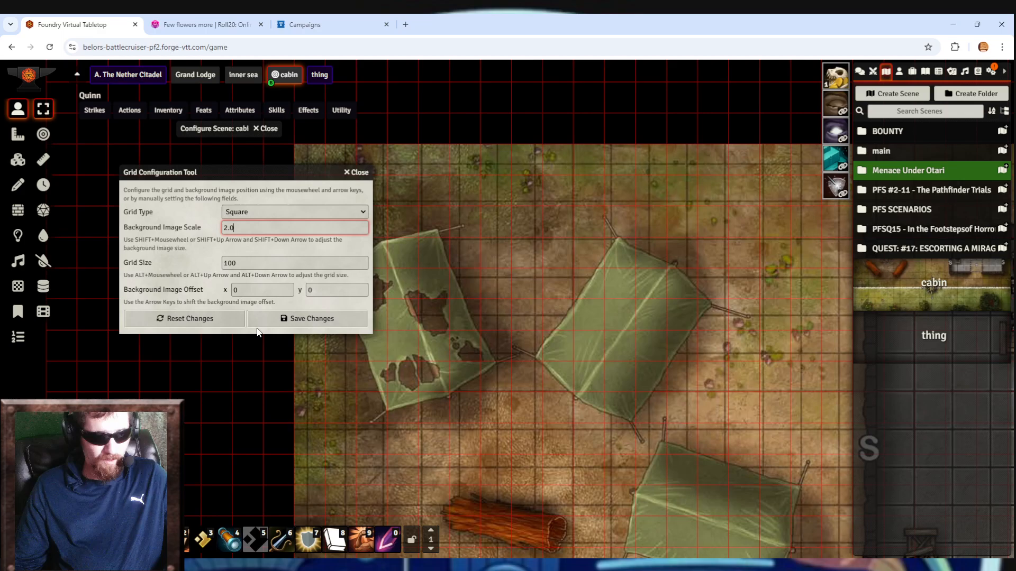
pyautogui.click(270, 321)
pyautogui.click(439, 336)
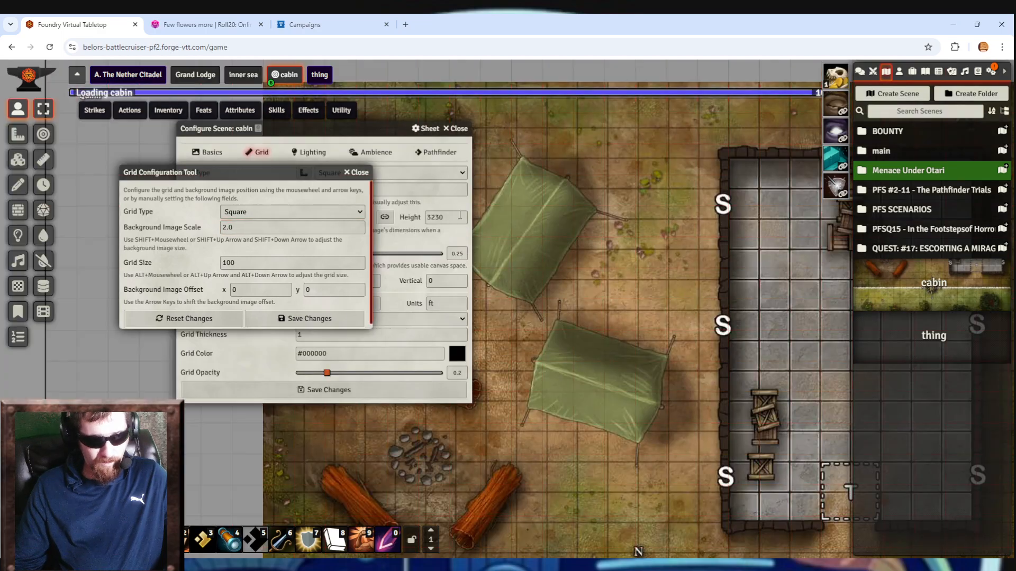
# Reopen the Grid Configuration Tool and nudge the background image to an offset of x 34, y 50.
pyautogui.click(302, 174)
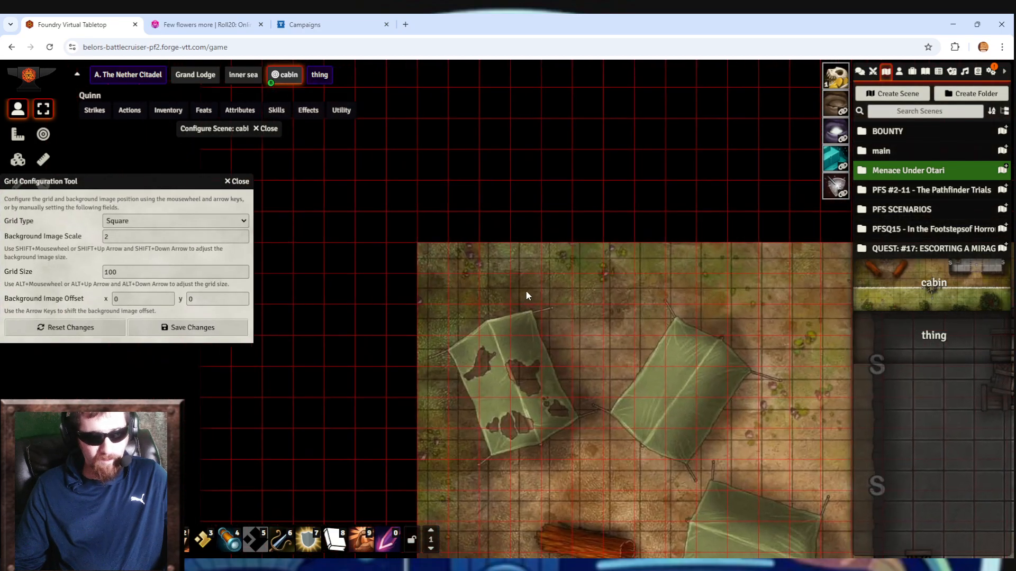
pyautogui.scroll(3, 525, 289)
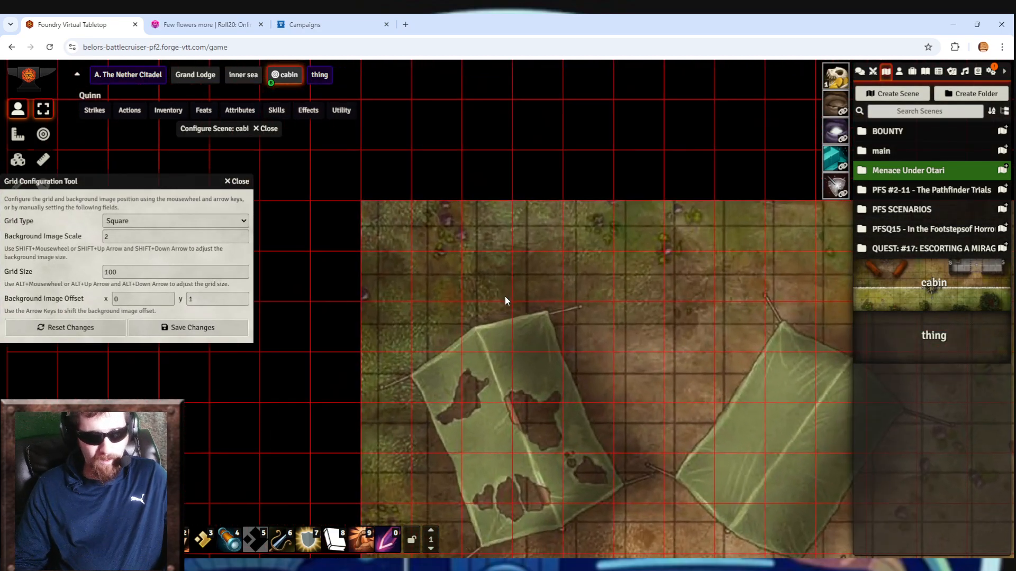
pyautogui.press('Up')
pyautogui.press('Up')
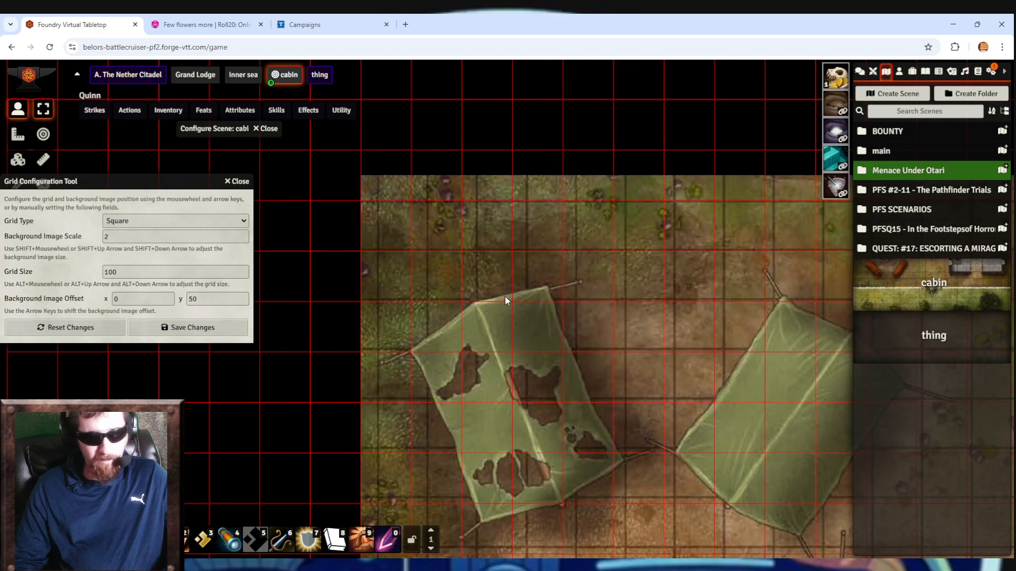
pyautogui.press('Left')
pyautogui.press('Left')
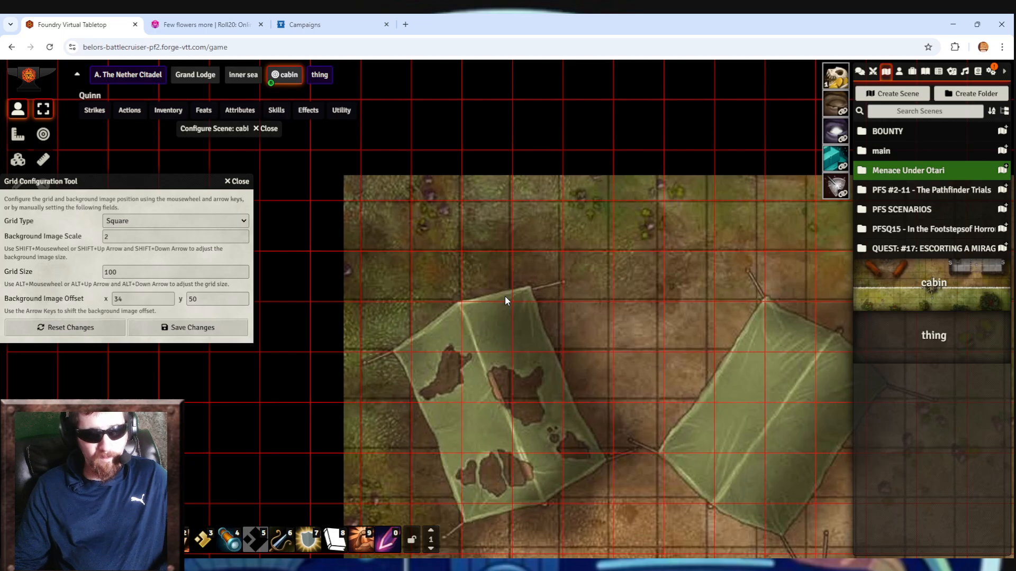
# Increase the background image scale to 2.043 using the south-east corner as reference, and check the alignment back at the north-west tent.
pyautogui.moveTo(747, 423); pyautogui.dragTo(524, 26)
pyautogui.moveTo(770, 404); pyautogui.dragTo(556, 41)
pyautogui.moveTo(745, 263); pyautogui.dragTo(680, 186)
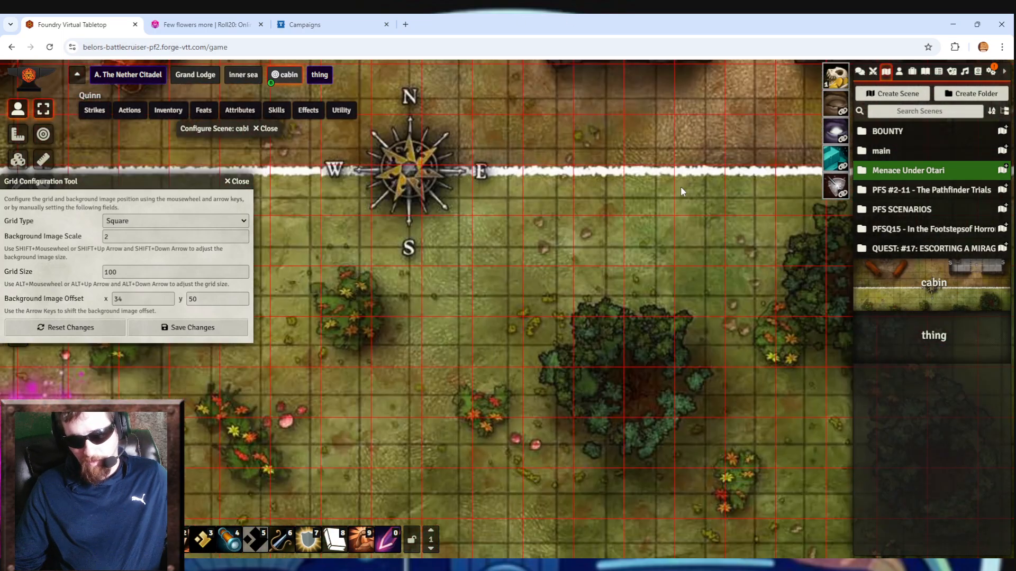
pyautogui.moveTo(688, 344); pyautogui.dragTo(588, 134)
pyautogui.moveTo(656, 222); pyautogui.dragTo(621, 151)
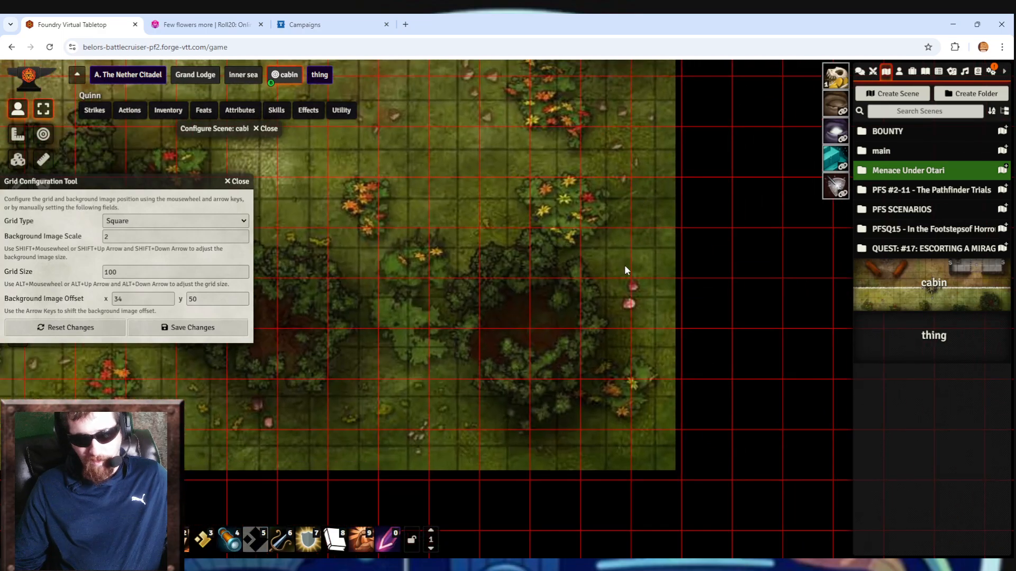
pyautogui.keyDown('shift'); pyautogui.scroll(4, 620, 288); pyautogui.keyUp('shift')
pyautogui.keyDown('shift'); pyautogui.scroll(4, 623, 292); pyautogui.keyUp('shift')
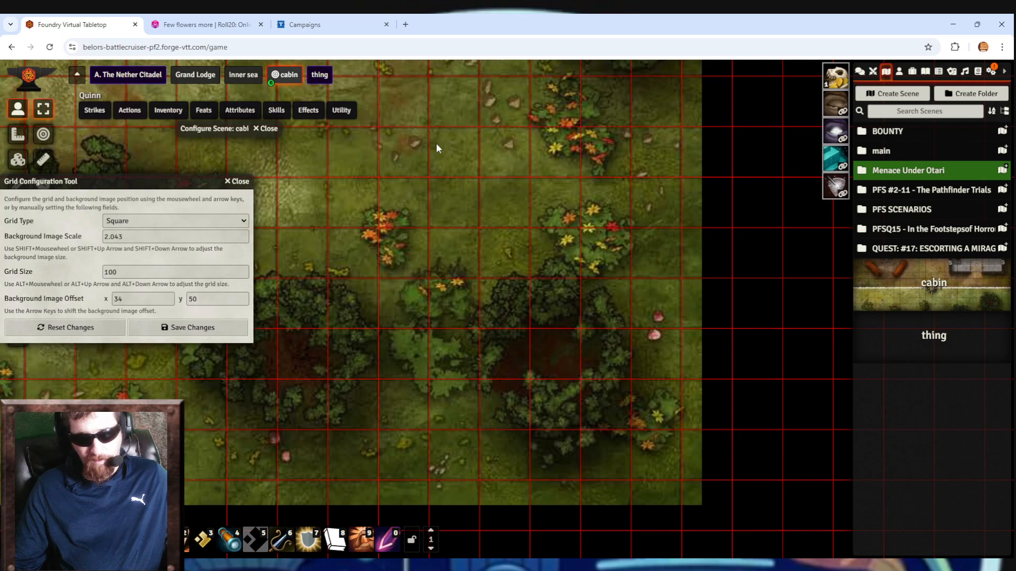
pyautogui.moveTo(436, 143); pyautogui.dragTo(551, 476)
pyautogui.moveTo(551, 198); pyautogui.dragTo(473, 481)
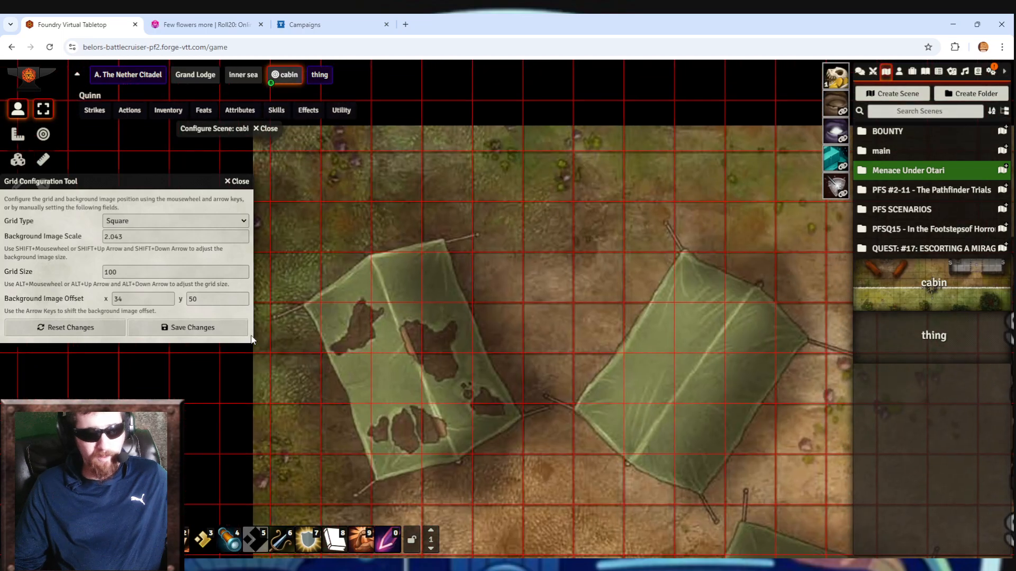
# Save the adjusted background scale and offset, and close the cabin scene's configuration.
pyautogui.click(216, 331)
pyautogui.click(489, 339)
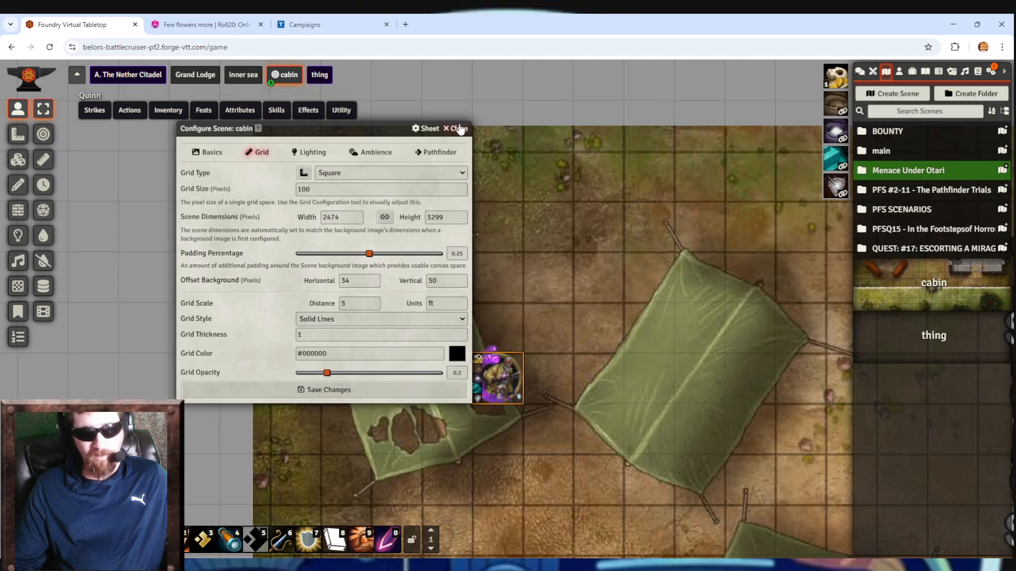
pyautogui.click(458, 129)
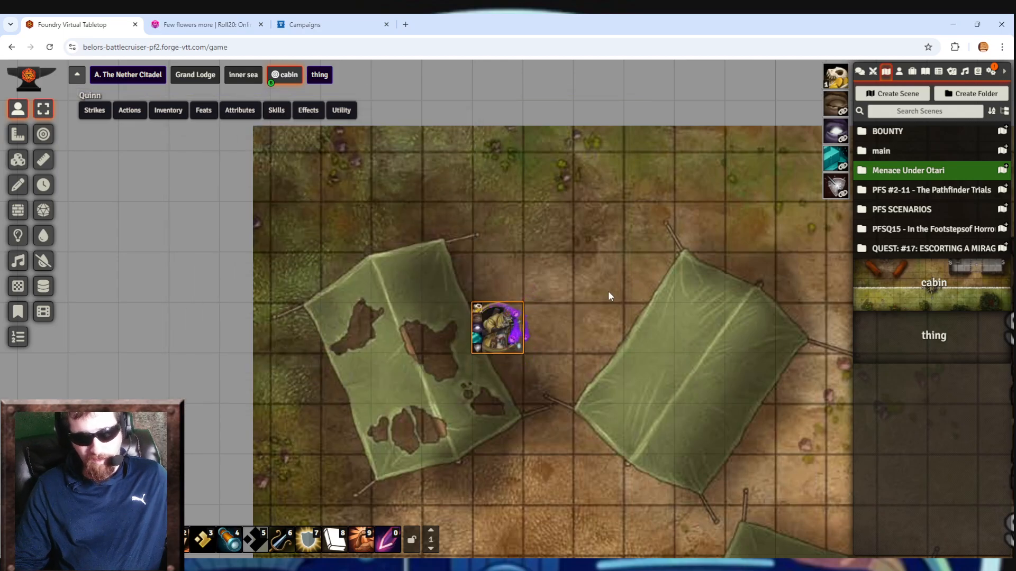
# Walk the token counter-clockwise around the north-west tent, square by square, ending on the ground just south-east of it.
pyautogui.press('Up')
pyautogui.press('Up')
pyautogui.press('Left')
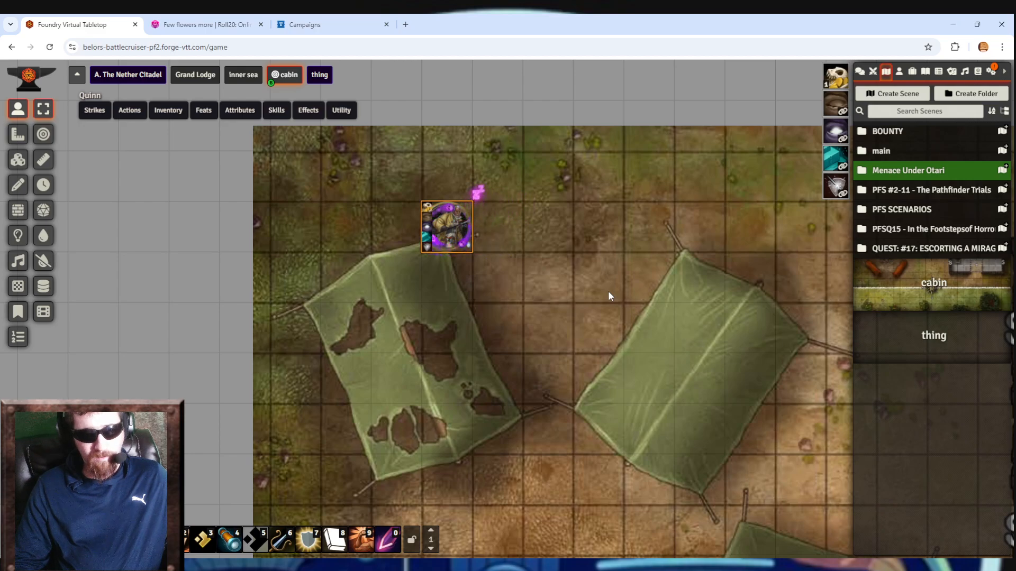
pyautogui.press('Left')
pyautogui.press('Left')
pyautogui.press('Left')
pyautogui.press('Down')
pyautogui.press('Down')
pyautogui.press('Down')
pyautogui.press('Down')
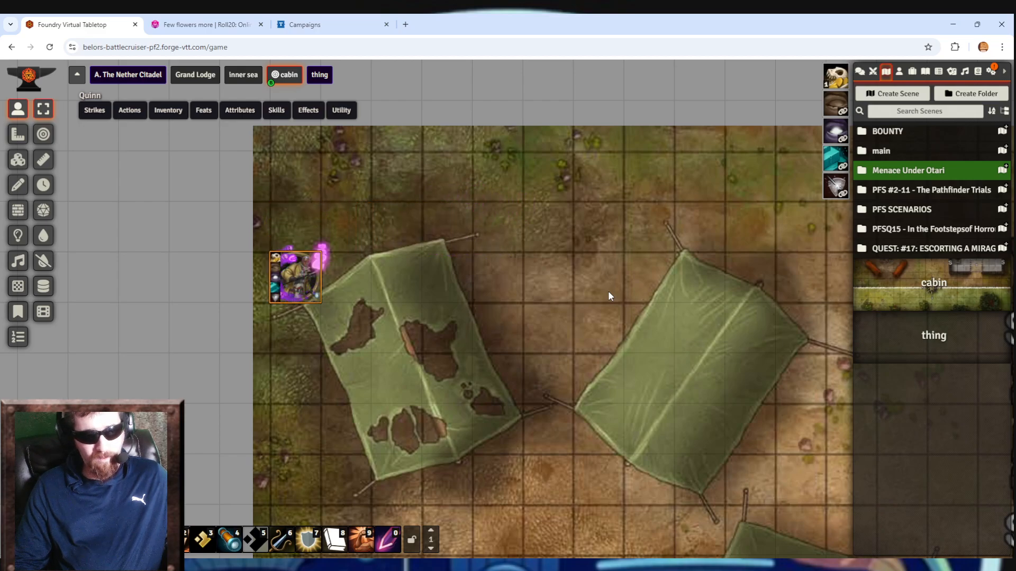
pyautogui.press('Down')
pyautogui.press('Right')
pyautogui.press('Right')
pyautogui.press('Right')
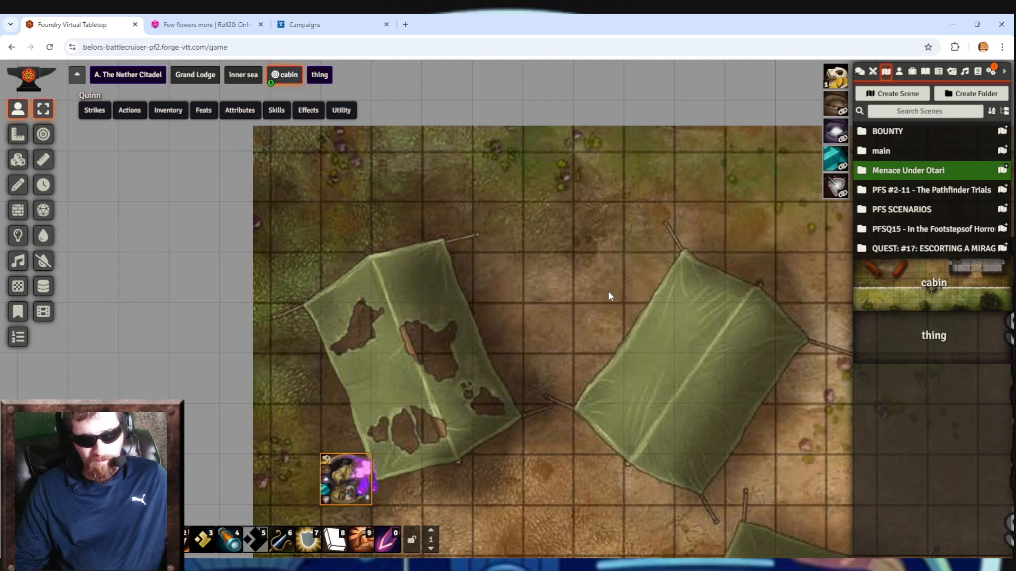
pyautogui.press('Right')
pyautogui.press('Right')
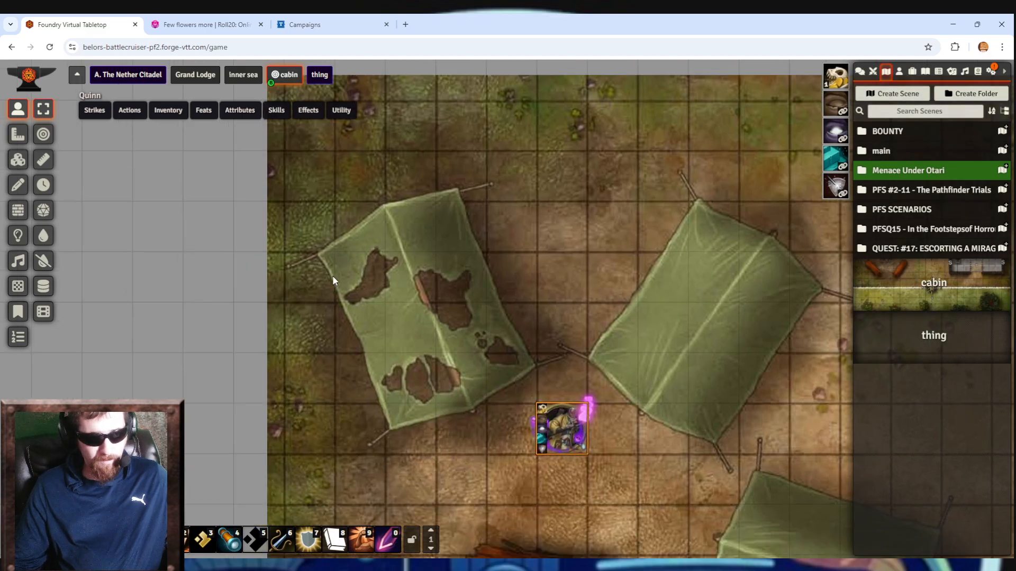
# Examine up close how the grid lines match the map's squares along the west edge, south-west of the torn tent.
pyautogui.moveTo(333, 276); pyautogui.dragTo(472, 171)
pyautogui.scroll(15, 413, 290)
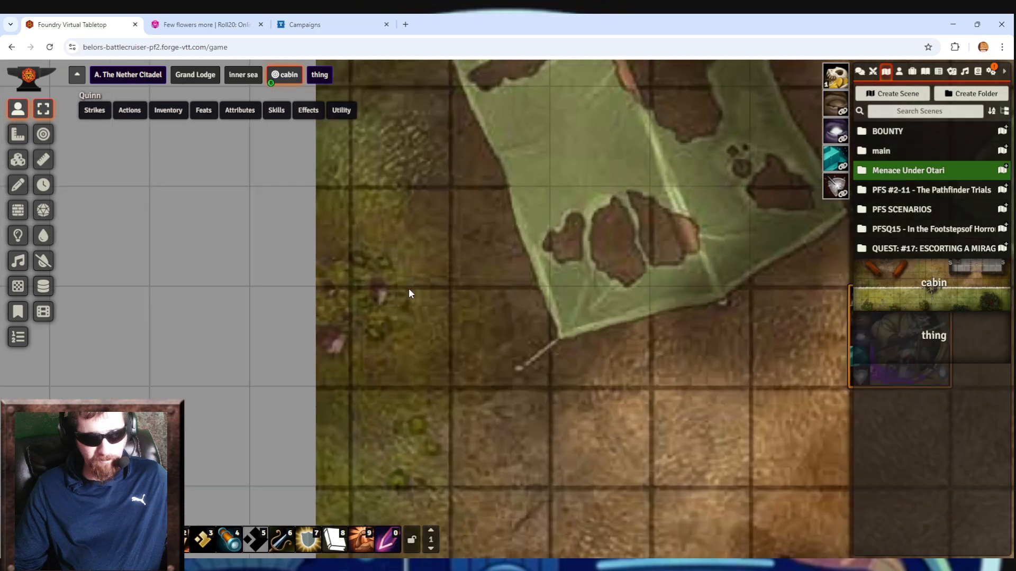
pyautogui.moveTo(408, 288); pyautogui.dragTo(605, 205)
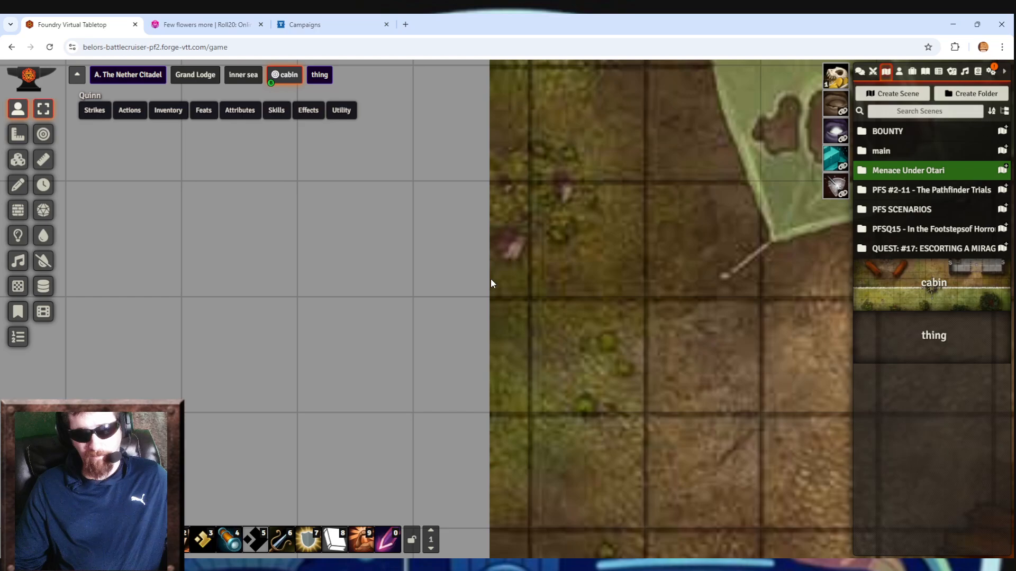
pyautogui.moveTo(641, 323); pyautogui.dragTo(464, 341)
pyautogui.scroll(-14, 476, 342)
# Move the token east past the second tent onto the open ground before the stone building.
pyautogui.moveTo(709, 331); pyautogui.dragTo(456, 321)
pyautogui.press('Right')
pyautogui.press('Right')
pyautogui.press('Right')
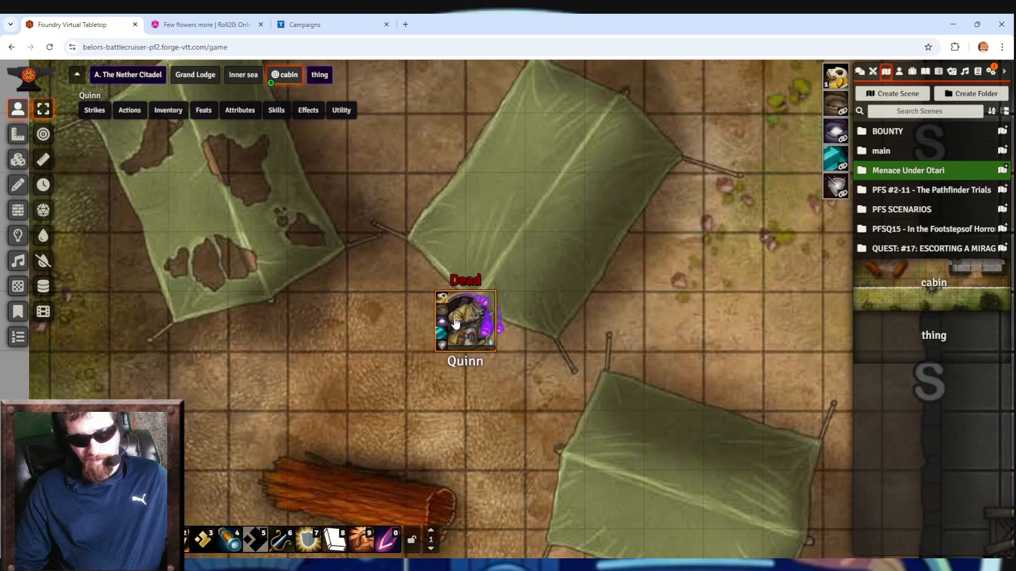
pyautogui.press('Right')
pyautogui.press('Right')
pyautogui.press('Right')
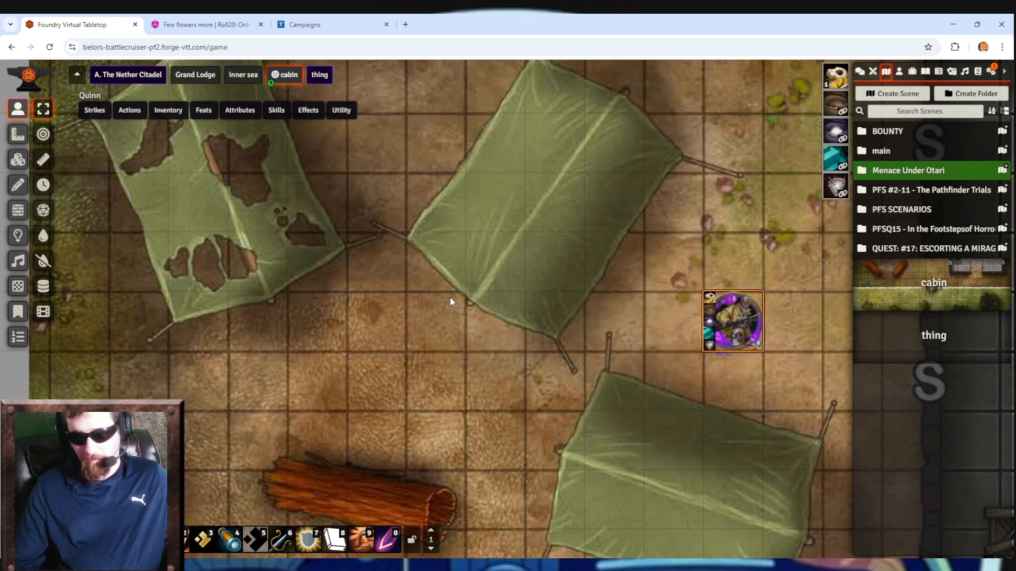
# Check the grid alignment across the whole northern part of the map, from the tents to the stone building.
pyautogui.moveTo(743, 276); pyautogui.dragTo(377, 334)
pyautogui.scroll(-13, 404, 305)
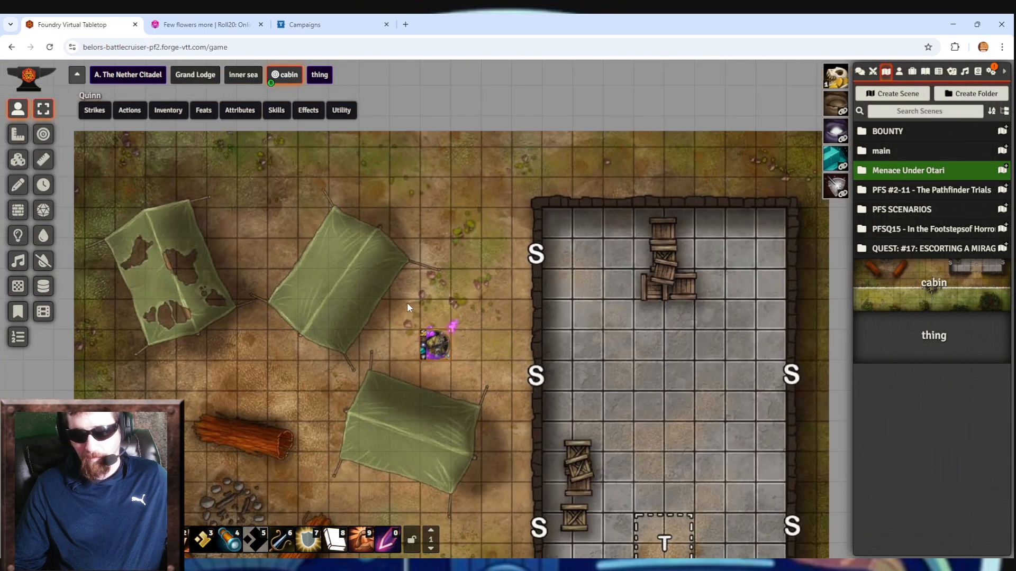
pyautogui.moveTo(584, 296); pyautogui.dragTo(603, 275)
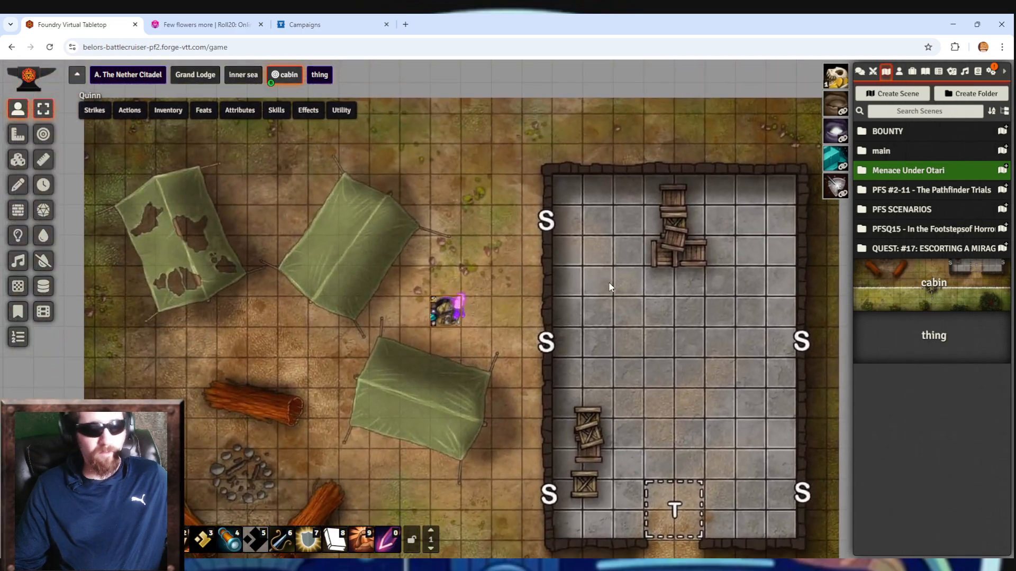